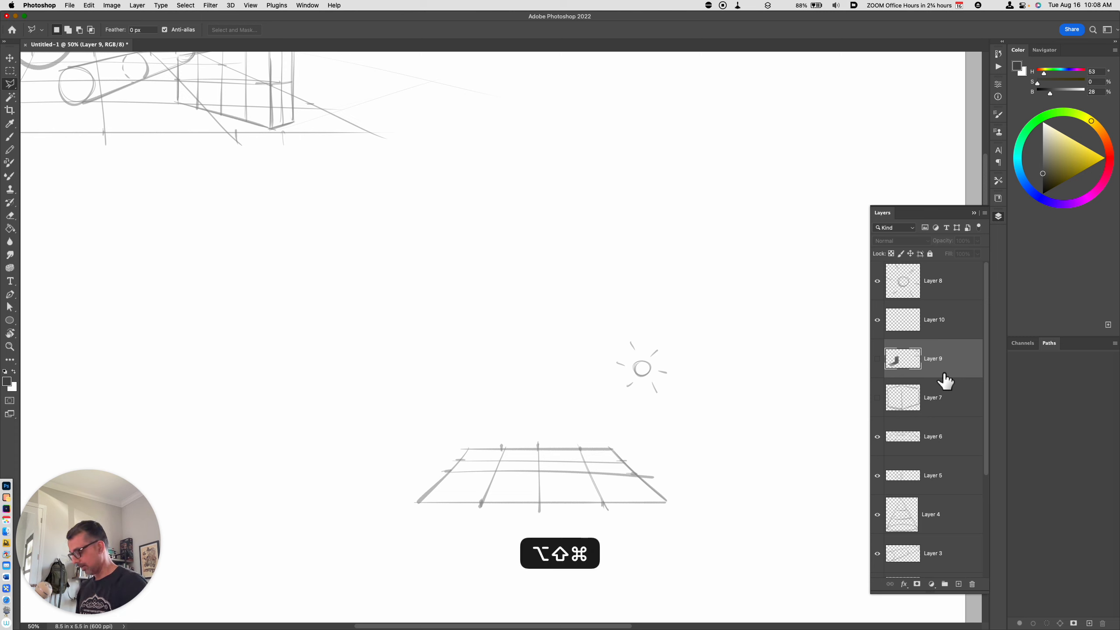
# - Set the foreground colour to a mid gray at 45% brightness and choose the 30 px KMS Pencil Brush for the new layer
pyautogui.click(1042, 161)
pyautogui.press('b')
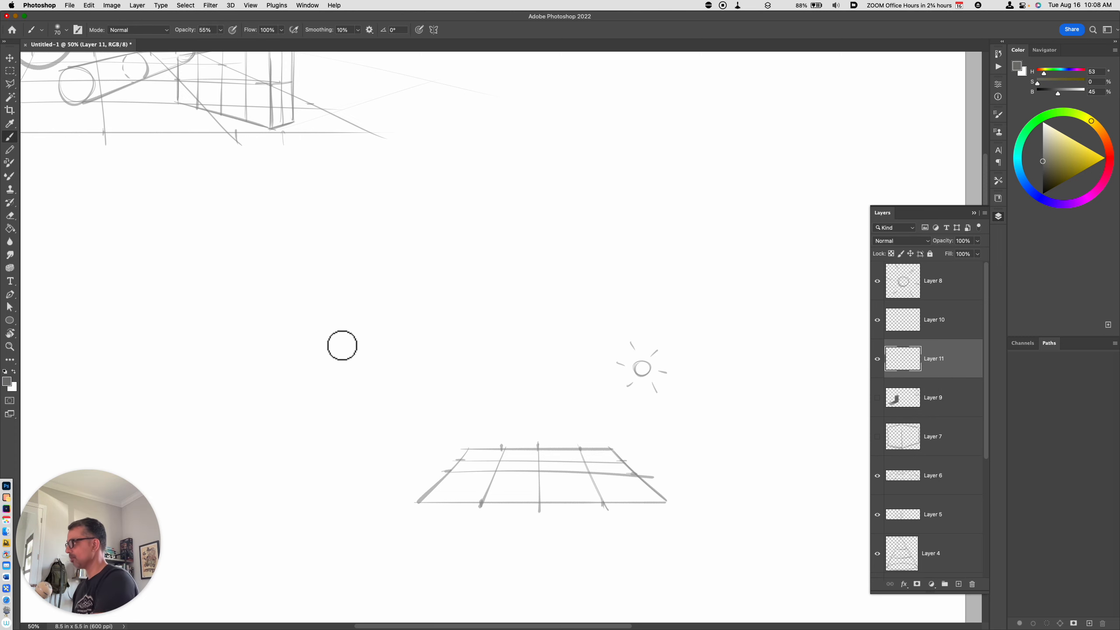
pyautogui.click(67, 30)
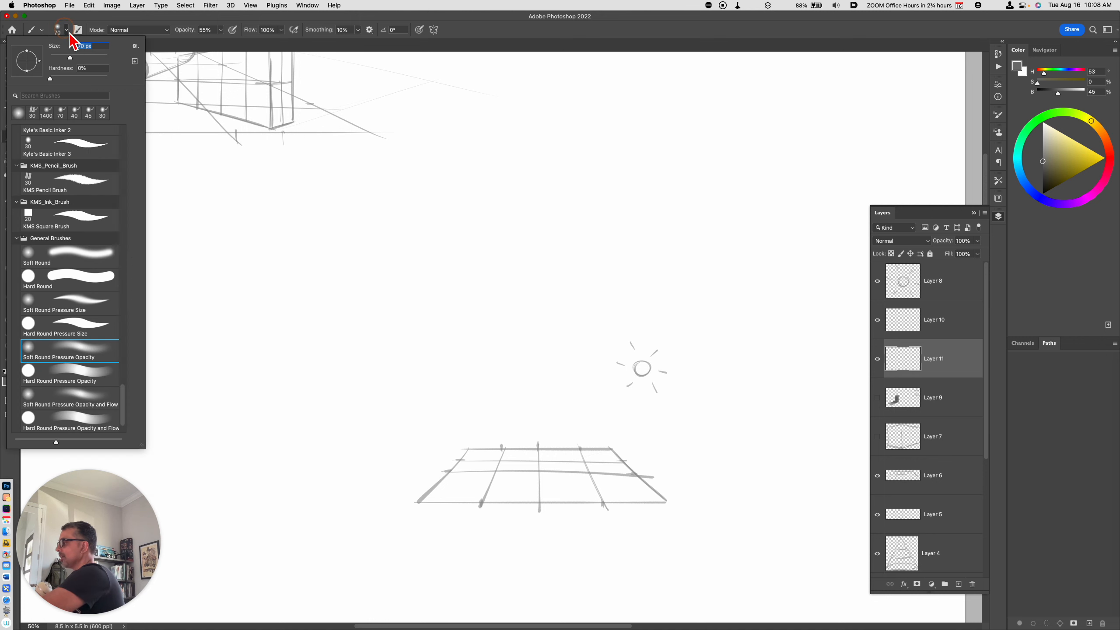
pyautogui.click(90, 184)
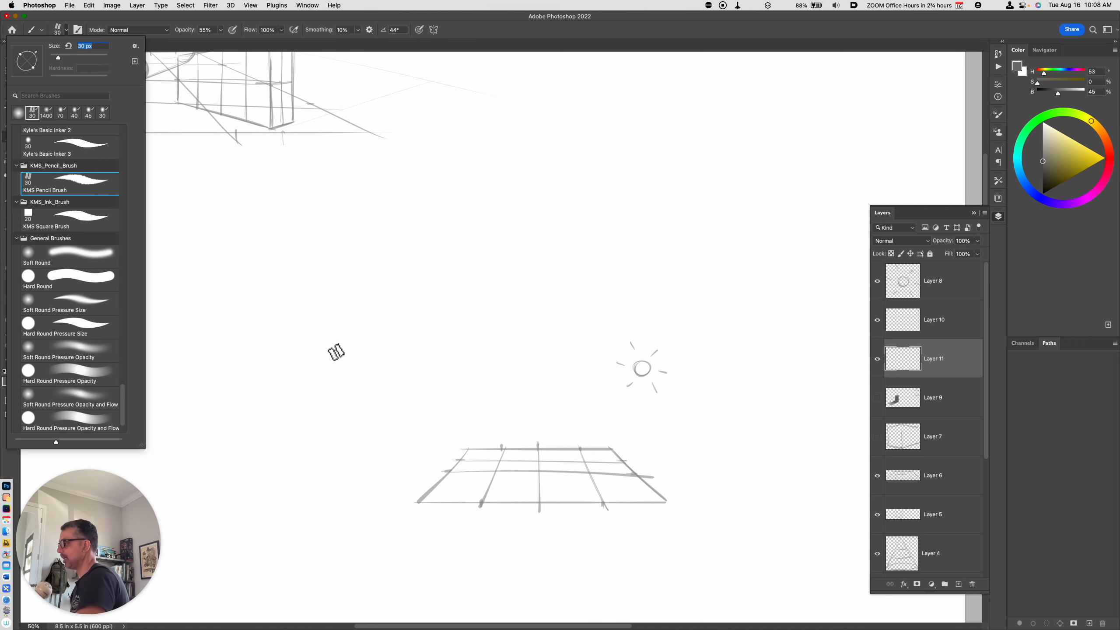
pyautogui.click(950, 364)
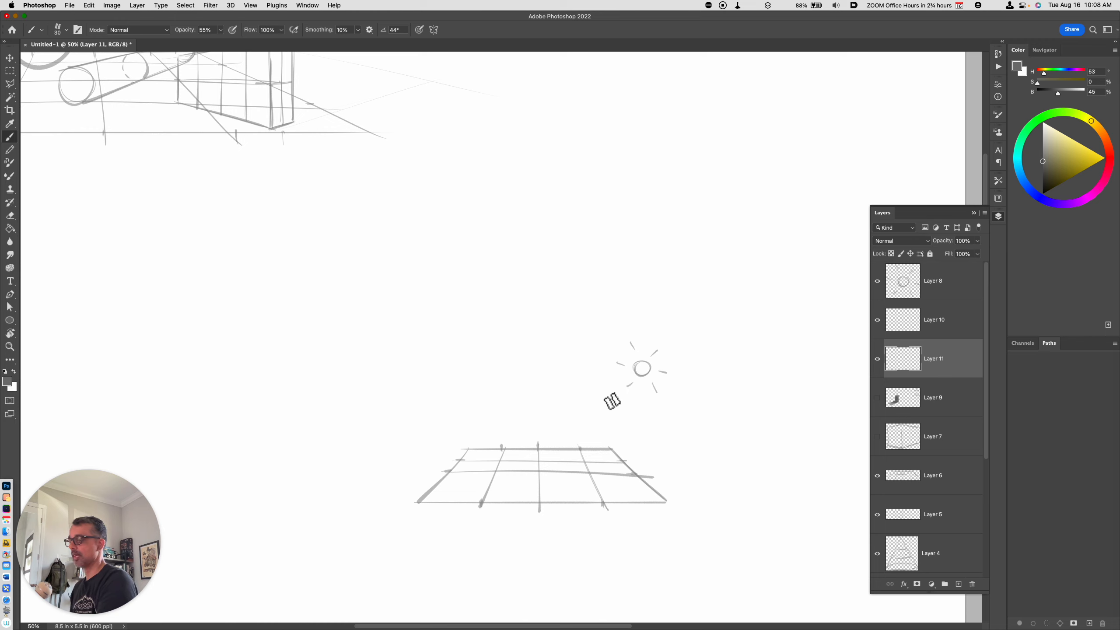
# - Sketch the outline of a cylinder lying across the perspective grid, with a full circular front end and a curved far end
pyautogui.moveTo(496, 474); pyautogui.dragTo(493, 461)
pyautogui.press('super+z')
pyautogui.moveTo(571, 471)
pyautogui.mouseDown()
pyautogui.moveTo(546, 463)
pyautogui.moveTo(570, 462)
pyautogui.moveTo(499, 451)
pyautogui.mouseUp()
pyautogui.press('super+z')
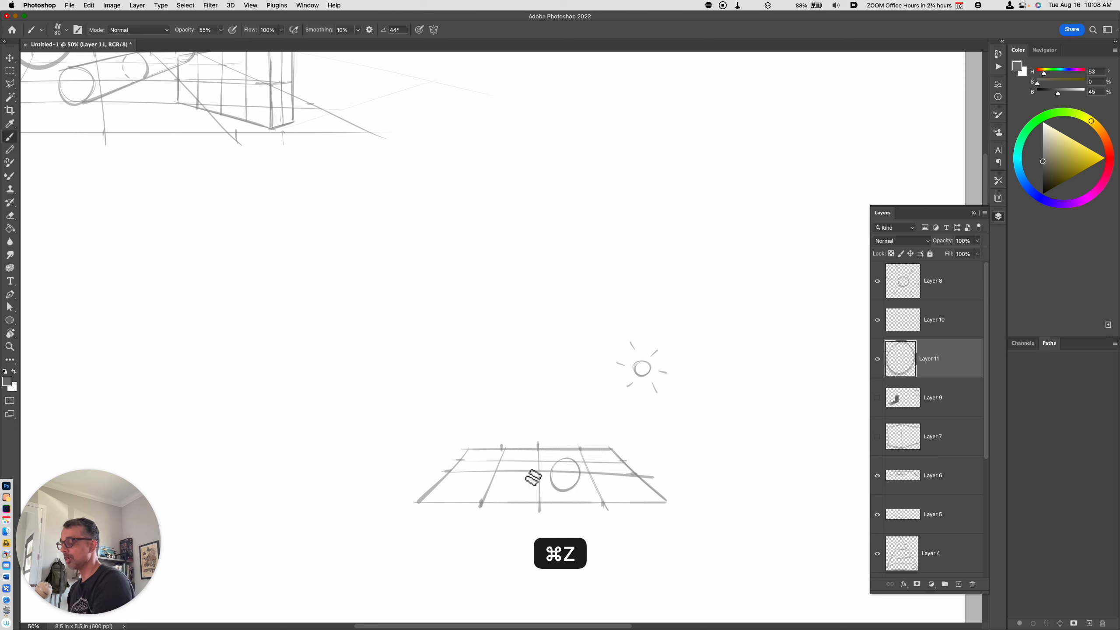
pyautogui.moveTo(562, 491)
pyautogui.mouseDown()
pyautogui.moveTo(492, 475)
pyautogui.moveTo(509, 480)
pyautogui.moveTo(492, 469)
pyautogui.moveTo(498, 456)
pyautogui.moveTo(501, 474)
pyautogui.moveTo(499, 458)
pyautogui.moveTo(545, 454)
pyautogui.moveTo(502, 450)
pyautogui.moveTo(567, 458)
pyautogui.mouseUp()
pyautogui.press('super+z')
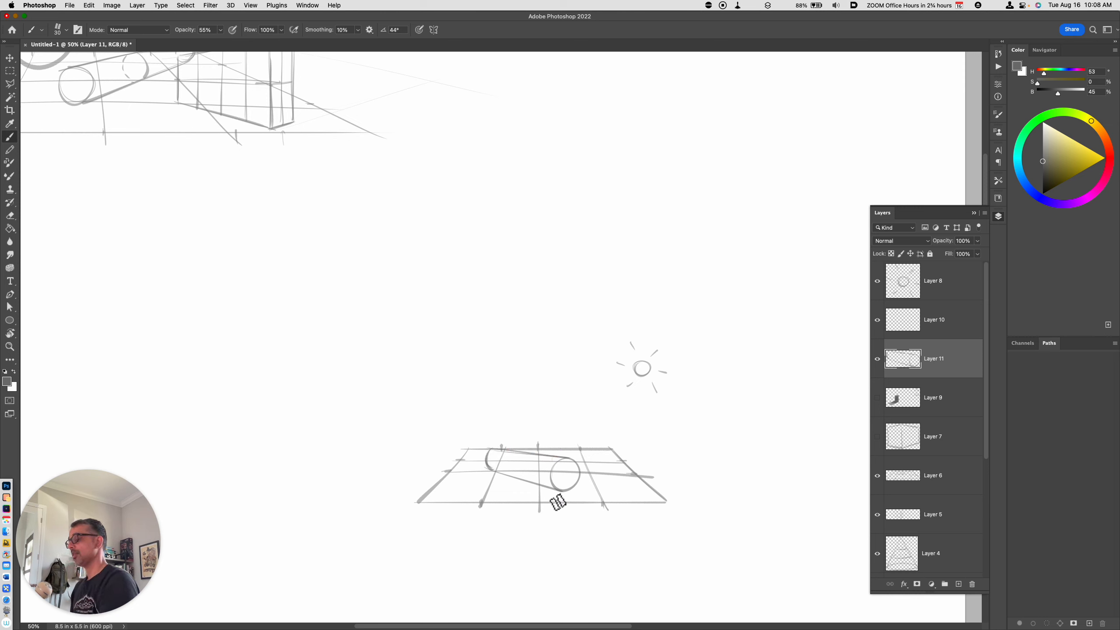
# - Add cross-contour curves along the cylinder's body and nudge the finished sketch slightly upward on the grid
pyautogui.moveTo(538, 457)
pyautogui.mouseDown()
pyautogui.moveTo(542, 489)
pyautogui.moveTo(525, 498)
pyautogui.moveTo(525, 461)
pyautogui.moveTo(519, 490)
pyautogui.moveTo(504, 494)
pyautogui.moveTo(512, 458)
pyautogui.moveTo(507, 480)
pyautogui.moveTo(563, 483)
pyautogui.moveTo(552, 465)
pyautogui.moveTo(557, 479)
pyautogui.moveTo(544, 487)
pyautogui.moveTo(533, 463)
pyautogui.mouseUp()
pyautogui.moveTo(530, 469); pyautogui.dragTo(528, 475)
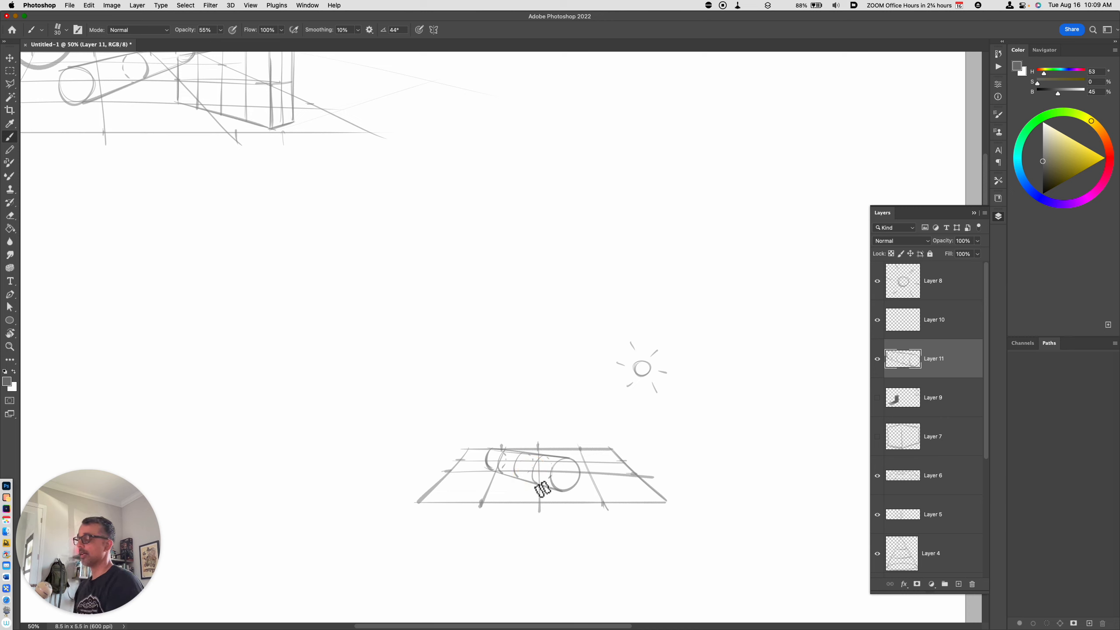
pyautogui.press('v')
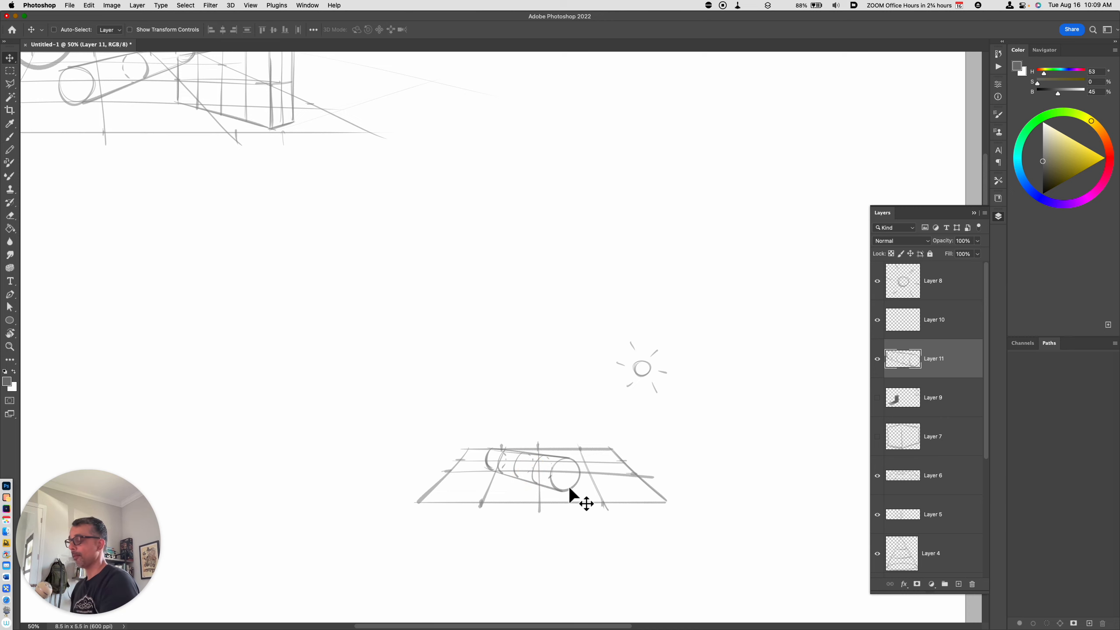
pyautogui.moveTo(568, 490); pyautogui.dragTo(569, 485)
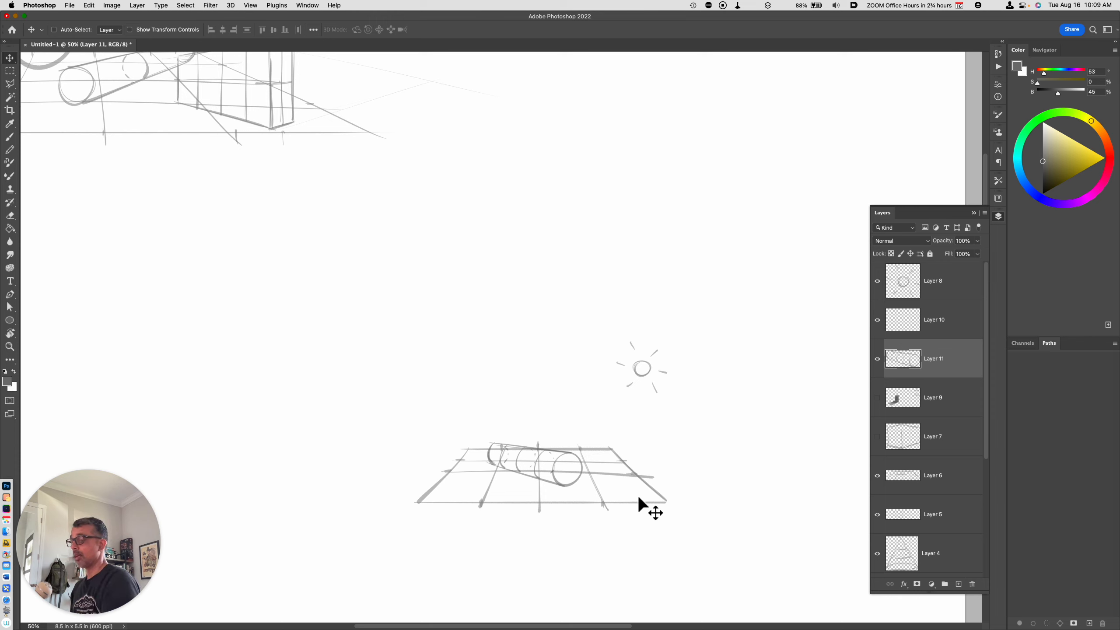
# - On a new layer, draw a light shadow guide line from the base of each end of the cylinder, angled away from the sun
pyautogui.press('alt+shift+super+n')
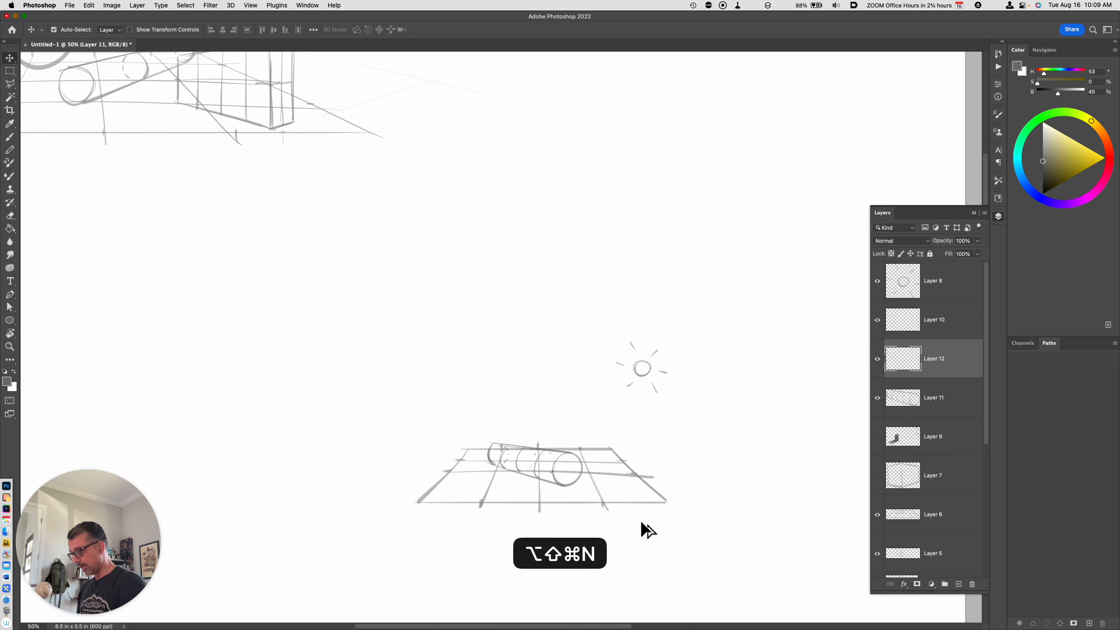
pyautogui.press('super+equal')
pyautogui.moveTo(645, 531); pyautogui.dragTo(700, 473)
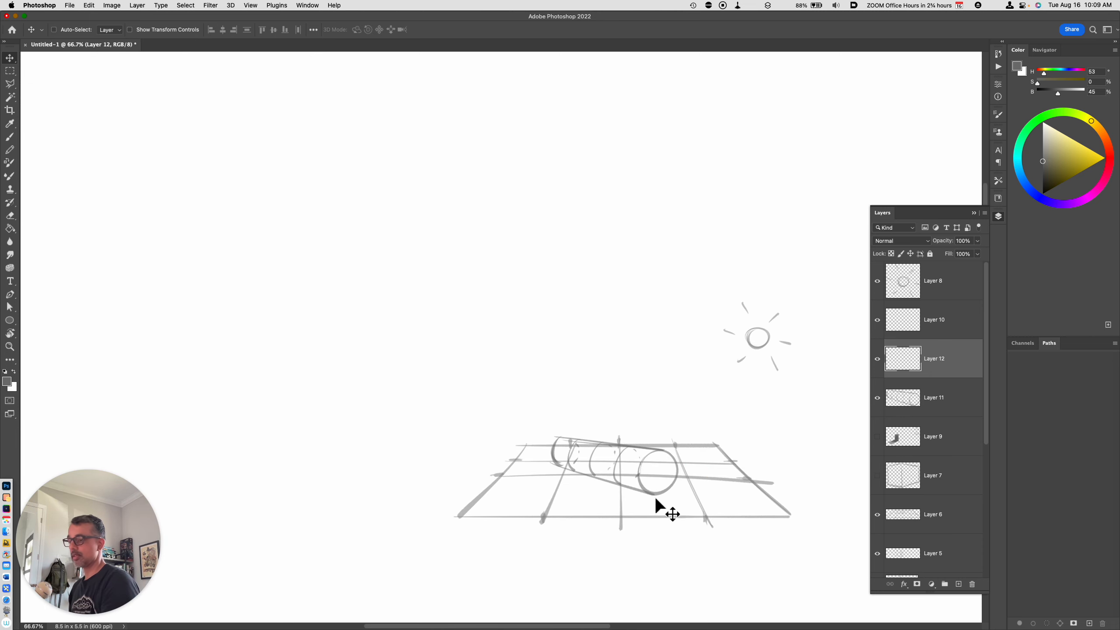
pyautogui.press('b')
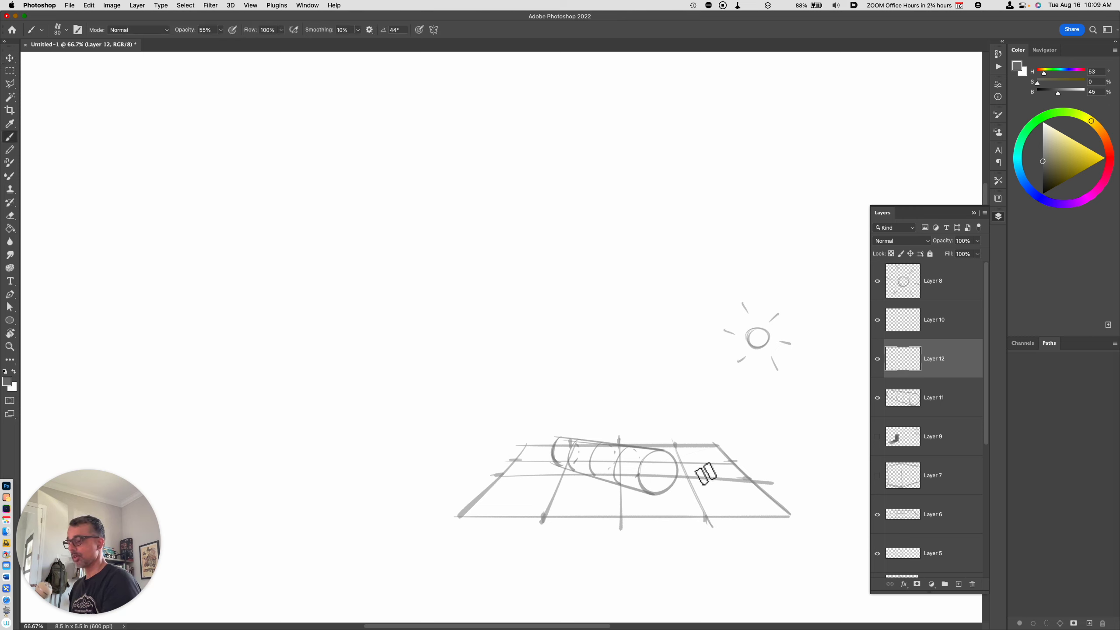
pyautogui.moveTo(553, 465)
pyautogui.mouseDown()
pyautogui.moveTo(561, 473)
pyautogui.moveTo(554, 464)
pyautogui.mouseUp()
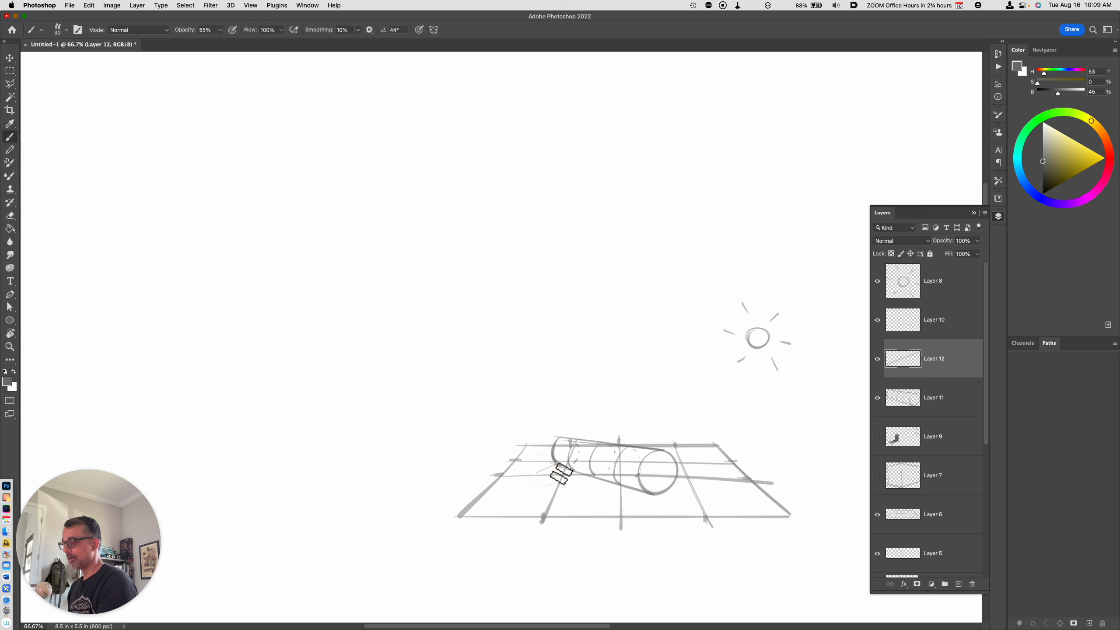
pyautogui.moveTo(633, 509); pyautogui.dragTo(665, 493)
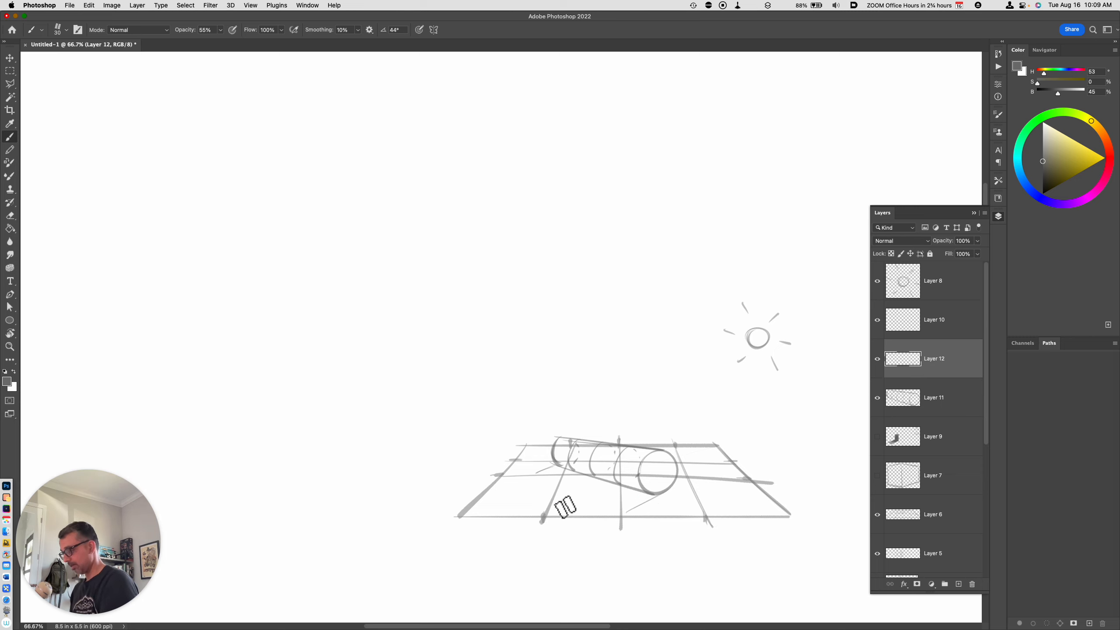
# - Rotate the canvas, connect the outer ends of the two shadow guides with a straight line, and reset the rotation
pyautogui.press('r')
pyautogui.moveTo(670, 536)
pyautogui.mouseDown()
pyautogui.moveTo(703, 515)
pyautogui.moveTo(722, 358)
pyautogui.moveTo(708, 322)
pyautogui.mouseUp()
pyautogui.press('b')
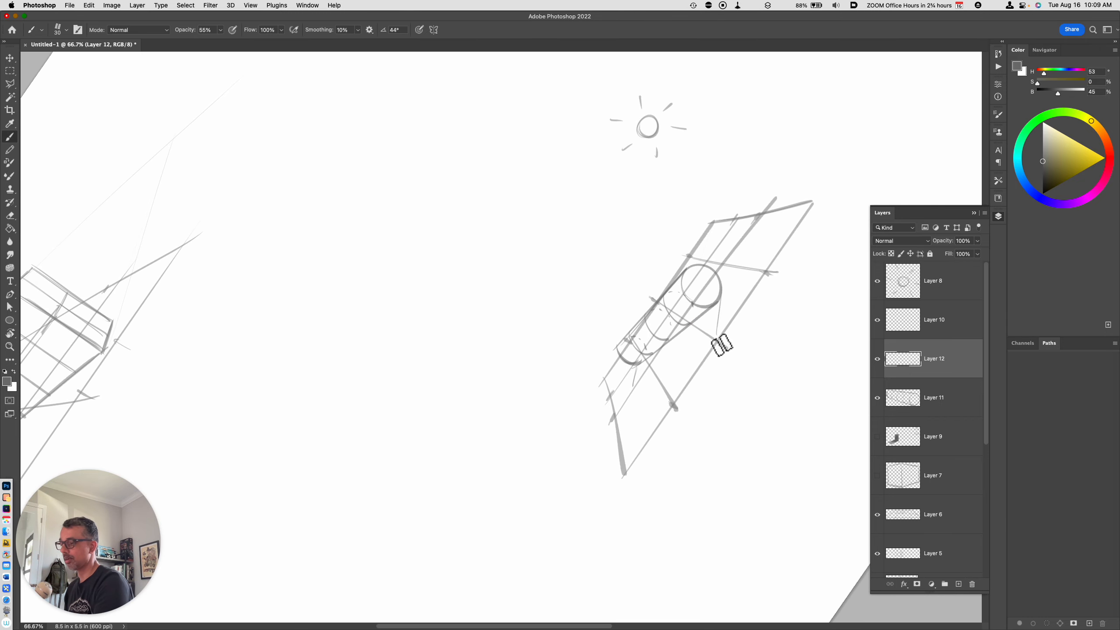
pyautogui.moveTo(636, 383)
pyautogui.mouseDown()
pyautogui.moveTo(717, 348)
pyautogui.moveTo(683, 355)
pyautogui.moveTo(634, 384)
pyautogui.moveTo(716, 338)
pyautogui.mouseUp()
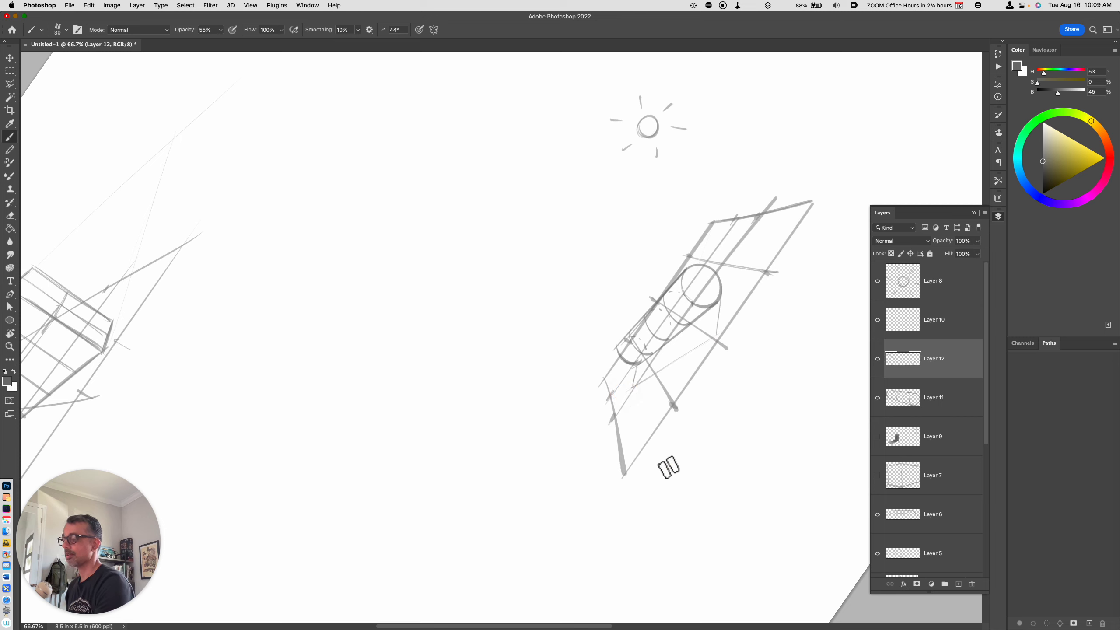
pyautogui.press('Escape')
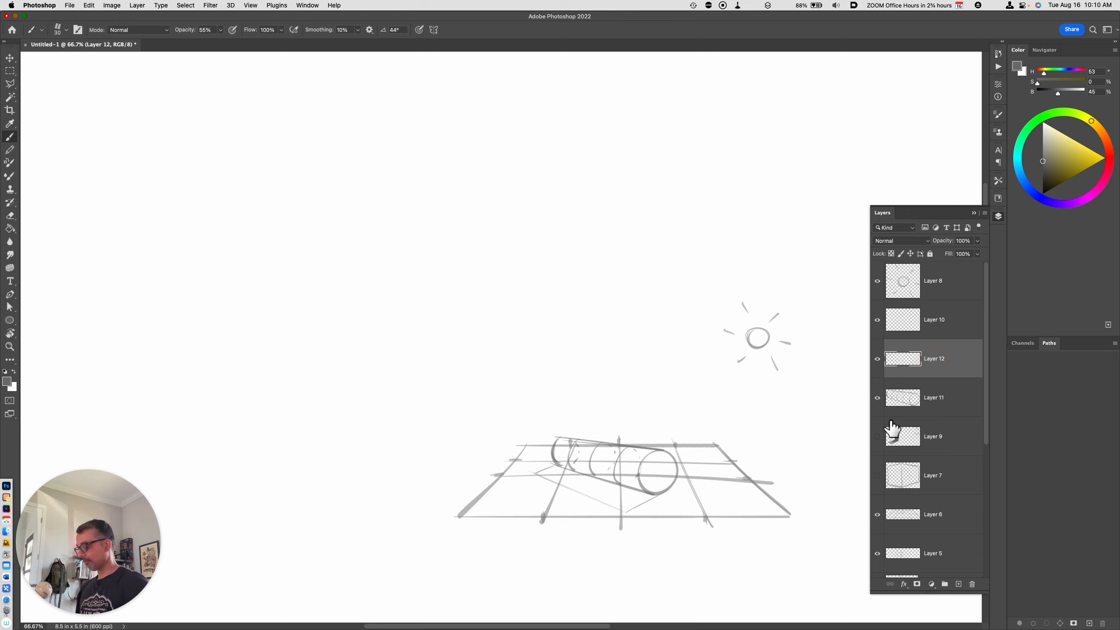
# - Choose the 30 px soft round brush with 0% hardness and add a new shading layer above the shadow guide layer
pyautogui.click(69, 31)
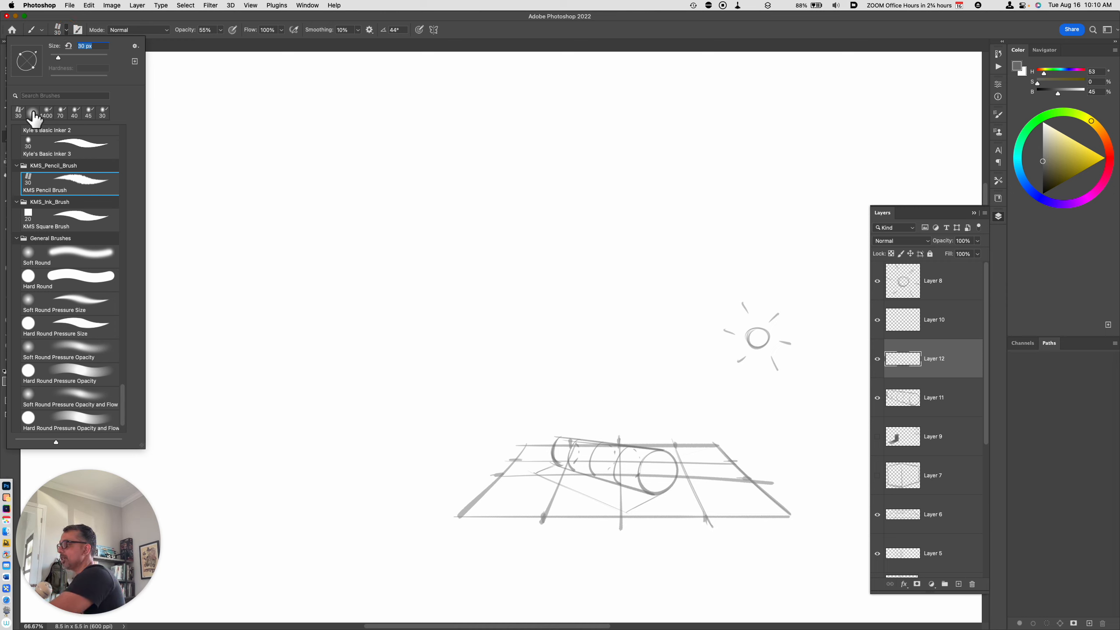
pyautogui.click(32, 114)
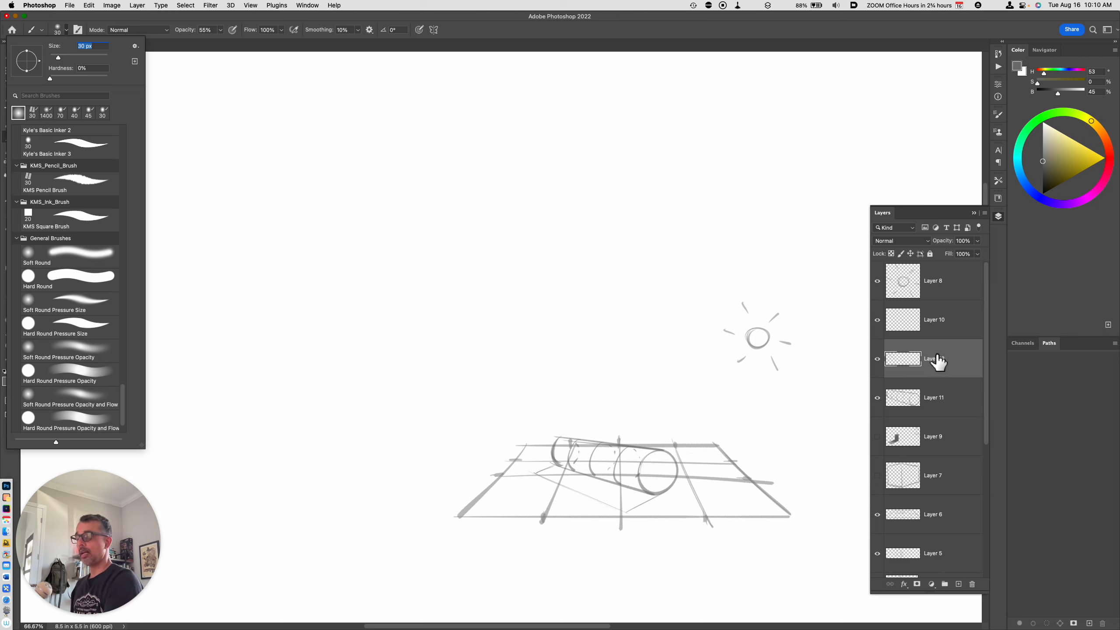
pyautogui.click(878, 363)
pyautogui.click(877, 363)
pyautogui.click(877, 363)
pyautogui.click(877, 364)
pyautogui.click(878, 363)
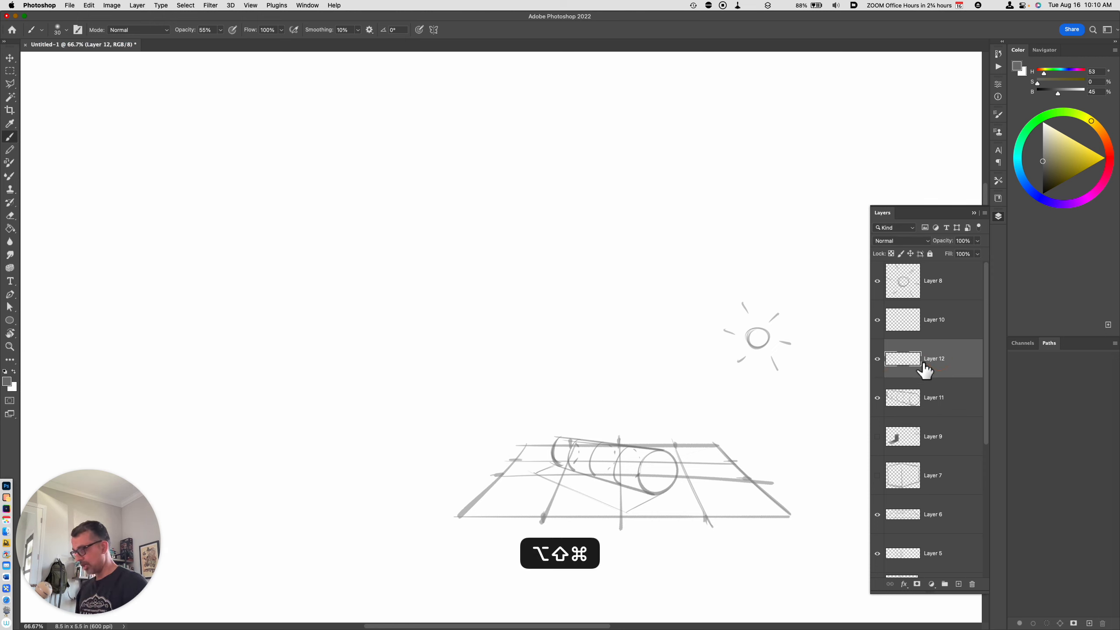
pyautogui.press('alt+shift+super+n')
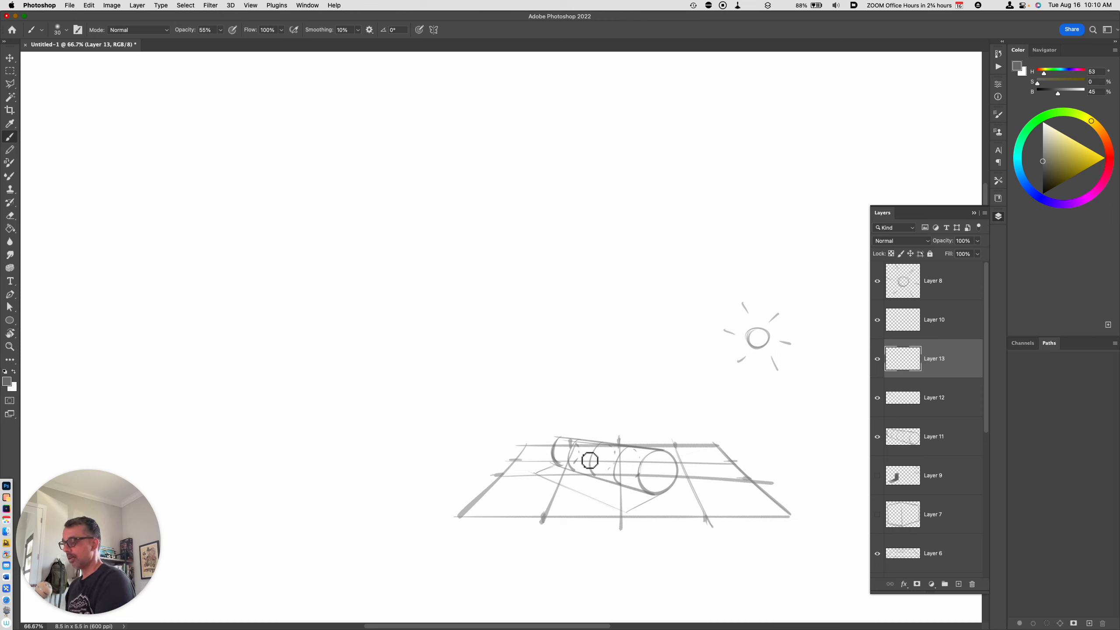
pyautogui.moveTo(561, 450)
pyautogui.mouseDown()
pyautogui.moveTo(629, 459)
pyautogui.moveTo(562, 453)
pyautogui.moveTo(654, 478)
pyautogui.moveTo(571, 457)
pyautogui.moveTo(650, 478)
pyautogui.moveTo(560, 467)
pyautogui.moveTo(647, 491)
pyautogui.moveTo(551, 457)
pyautogui.moveTo(644, 477)
pyautogui.moveTo(589, 460)
pyautogui.moveTo(621, 466)
pyautogui.mouseUp()
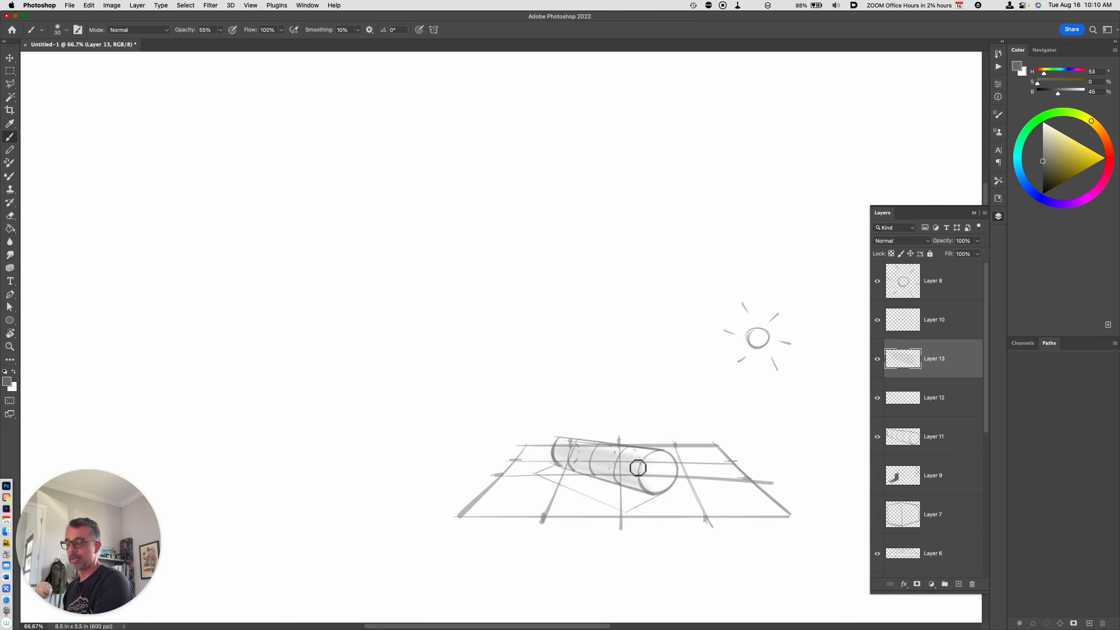
pyautogui.press('super+z')
pyautogui.press('super+z')
pyautogui.press('super+z')
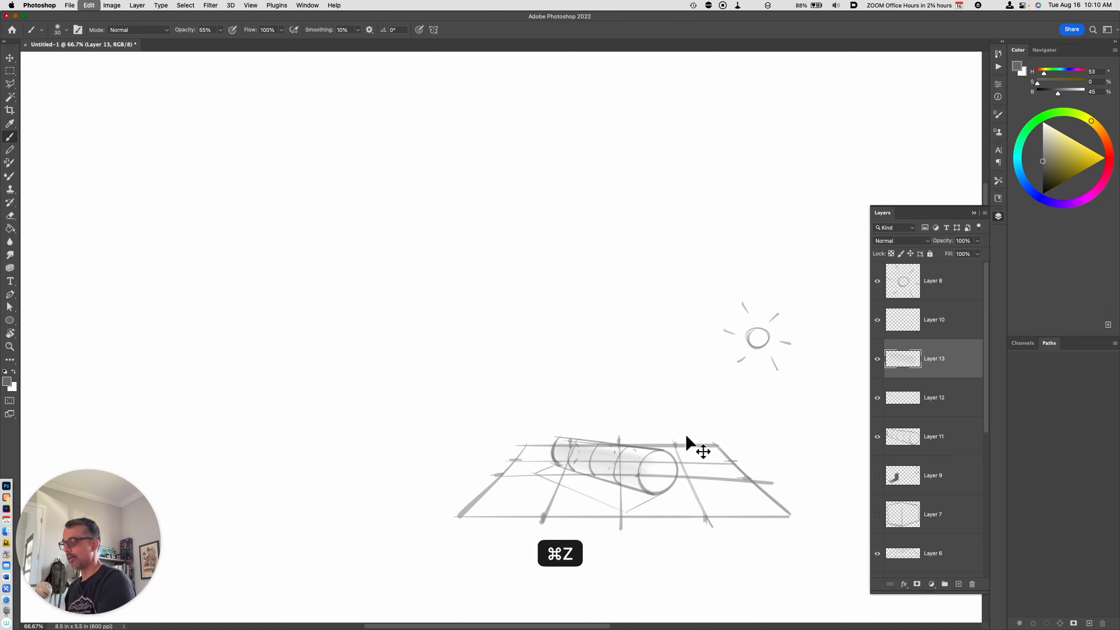
pyautogui.press('super+z')
pyautogui.press('super+z')
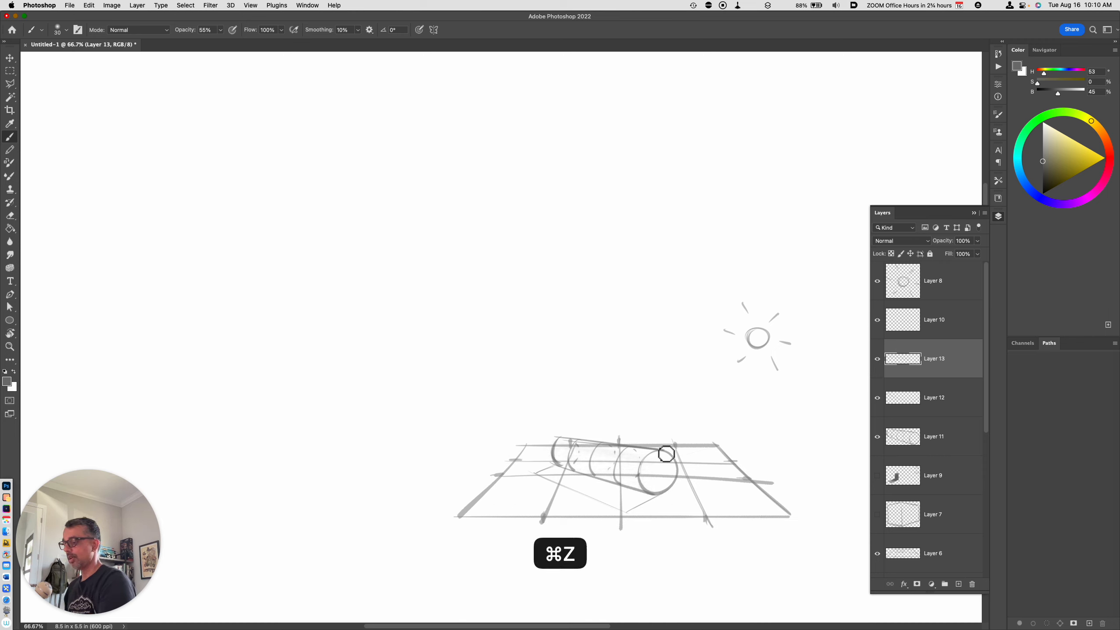
# - Shade the cylinder's body with soft gray strokes along its length, building up tone on the side facing away from the sun
pyautogui.moveTo(638, 490)
pyautogui.mouseDown()
pyautogui.moveTo(635, 458)
pyautogui.moveTo(636, 484)
pyautogui.moveTo(624, 457)
pyautogui.moveTo(611, 485)
pyautogui.moveTo(610, 458)
pyautogui.moveTo(618, 479)
pyautogui.moveTo(601, 457)
pyautogui.moveTo(598, 478)
pyautogui.moveTo(594, 455)
pyautogui.moveTo(584, 477)
pyautogui.moveTo(582, 454)
pyautogui.moveTo(577, 474)
pyautogui.moveTo(570, 451)
pyautogui.moveTo(575, 472)
pyautogui.moveTo(562, 461)
pyautogui.moveTo(585, 467)
pyautogui.moveTo(563, 455)
pyautogui.moveTo(577, 465)
pyautogui.moveTo(579, 453)
pyautogui.moveTo(588, 479)
pyautogui.moveTo(594, 455)
pyautogui.moveTo(606, 482)
pyautogui.moveTo(614, 466)
pyautogui.moveTo(604, 461)
pyautogui.moveTo(612, 480)
pyautogui.moveTo(606, 467)
pyautogui.moveTo(617, 460)
pyautogui.moveTo(624, 488)
pyautogui.moveTo(620, 461)
pyautogui.moveTo(637, 474)
pyautogui.moveTo(623, 472)
pyautogui.moveTo(638, 465)
pyautogui.moveTo(643, 487)
pyautogui.moveTo(633, 475)
pyautogui.moveTo(643, 465)
pyautogui.moveTo(642, 489)
pyautogui.mouseUp()
pyautogui.moveTo(562, 450)
pyautogui.mouseDown()
pyautogui.moveTo(581, 479)
pyautogui.moveTo(591, 475)
pyautogui.mouseUp()
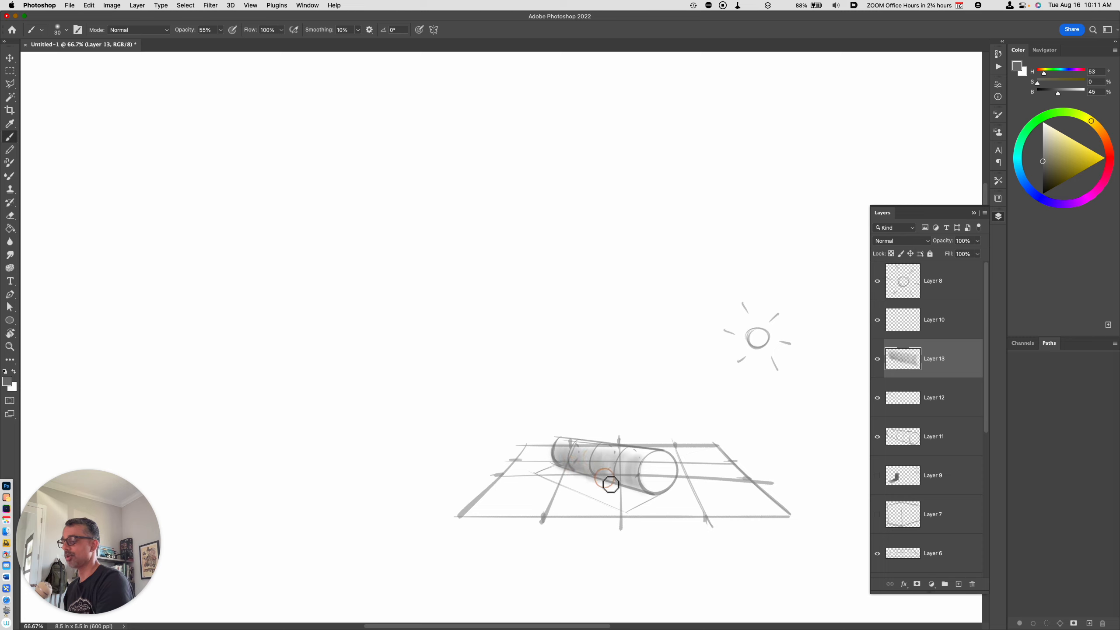
pyautogui.moveTo(622, 474)
pyautogui.mouseDown()
pyautogui.moveTo(593, 456)
pyautogui.moveTo(605, 483)
pyautogui.moveTo(623, 469)
pyautogui.moveTo(625, 489)
pyautogui.moveTo(622, 462)
pyautogui.moveTo(638, 491)
pyautogui.moveTo(632, 464)
pyautogui.moveTo(637, 488)
pyautogui.mouseUp()
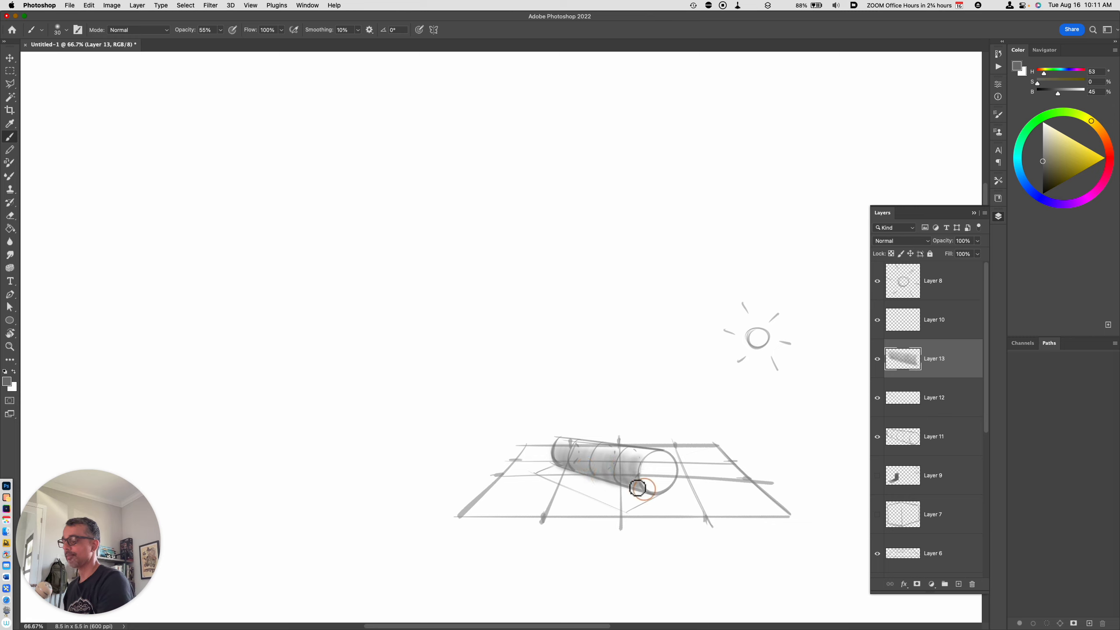
pyautogui.moveTo(561, 452)
pyautogui.mouseDown()
pyautogui.moveTo(572, 470)
pyautogui.moveTo(602, 466)
pyautogui.mouseUp()
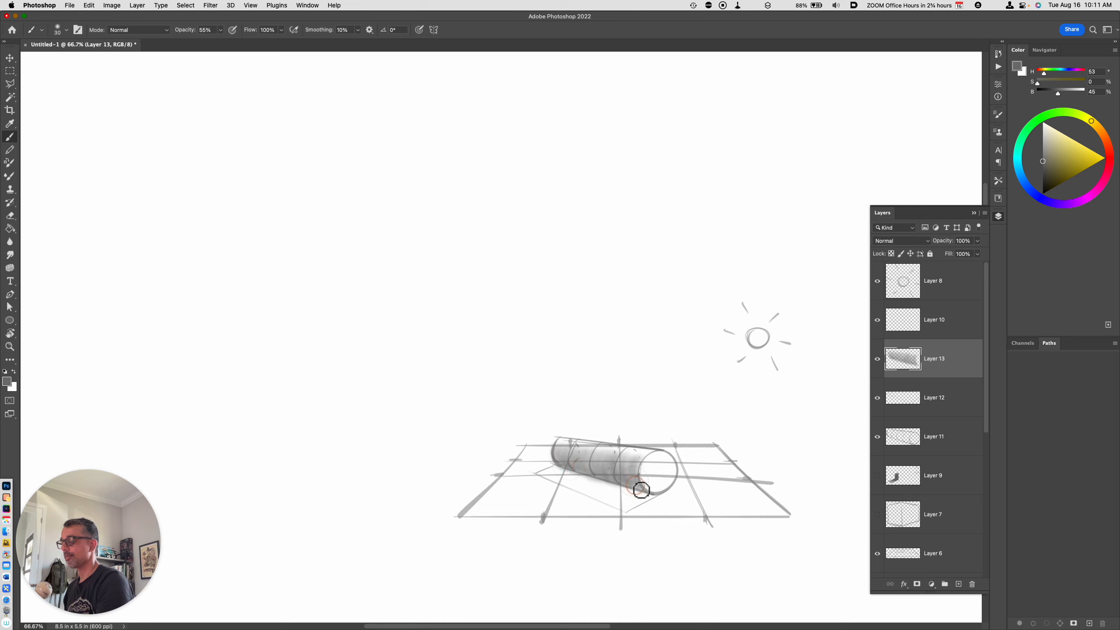
# - Set the foreground colour to a darker gray at 29% brightness and deepen the shading along the cylinder's lower side
pyautogui.click(1043, 173)
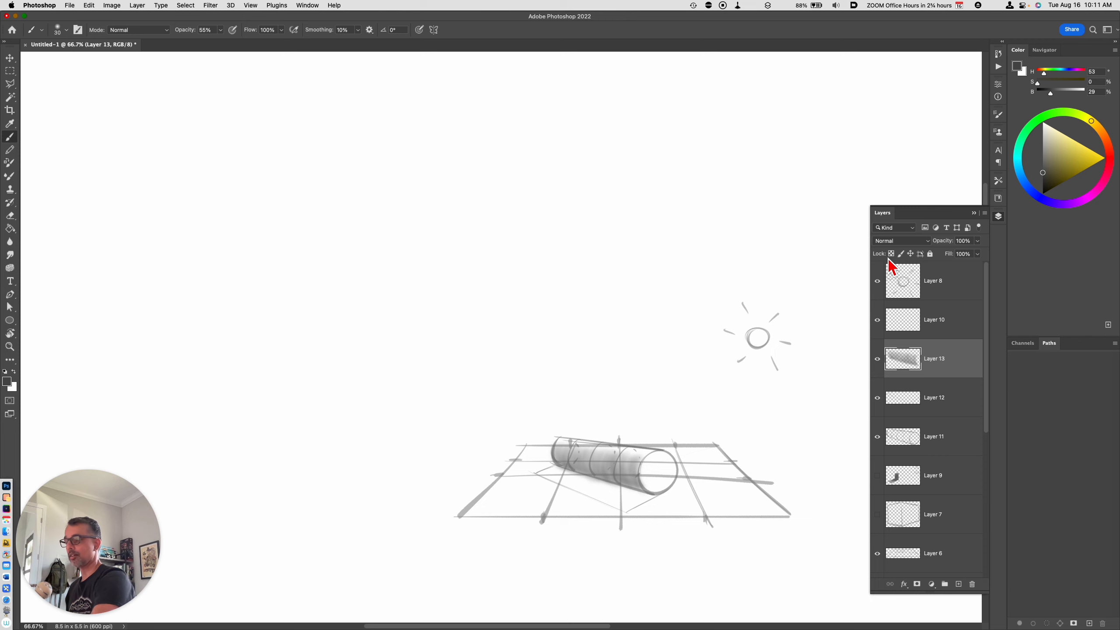
pyautogui.click(565, 461)
pyautogui.moveTo(570, 464)
pyautogui.mouseDown()
pyautogui.moveTo(582, 468)
pyautogui.moveTo(560, 453)
pyautogui.moveTo(643, 491)
pyautogui.mouseUp()
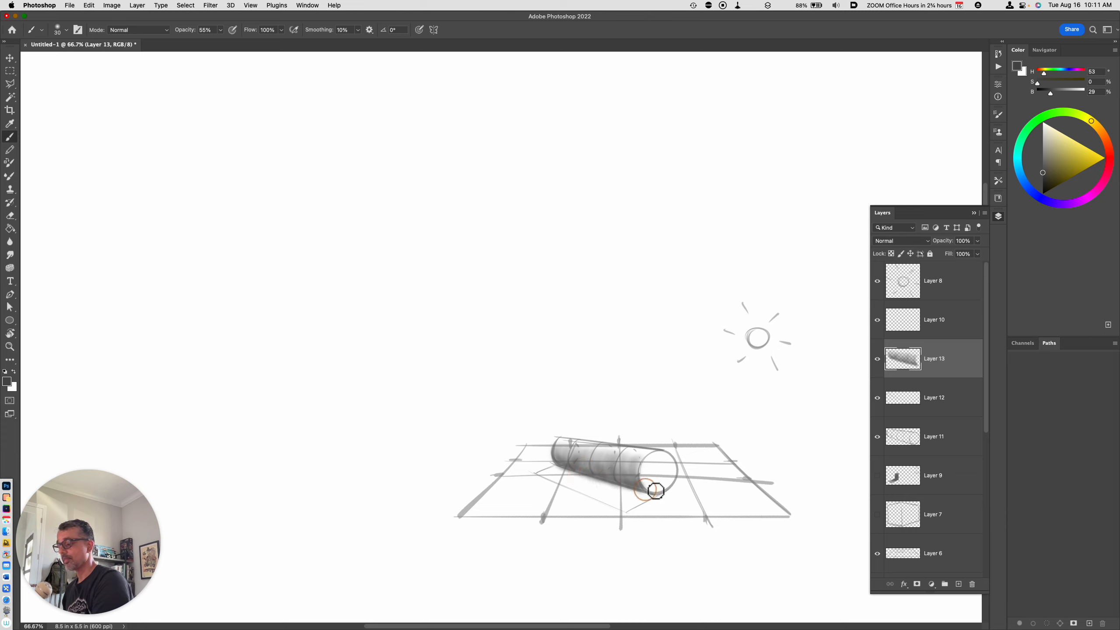
pyautogui.moveTo(578, 467)
pyautogui.mouseDown()
pyautogui.moveTo(564, 453)
pyautogui.moveTo(599, 477)
pyautogui.mouseUp()
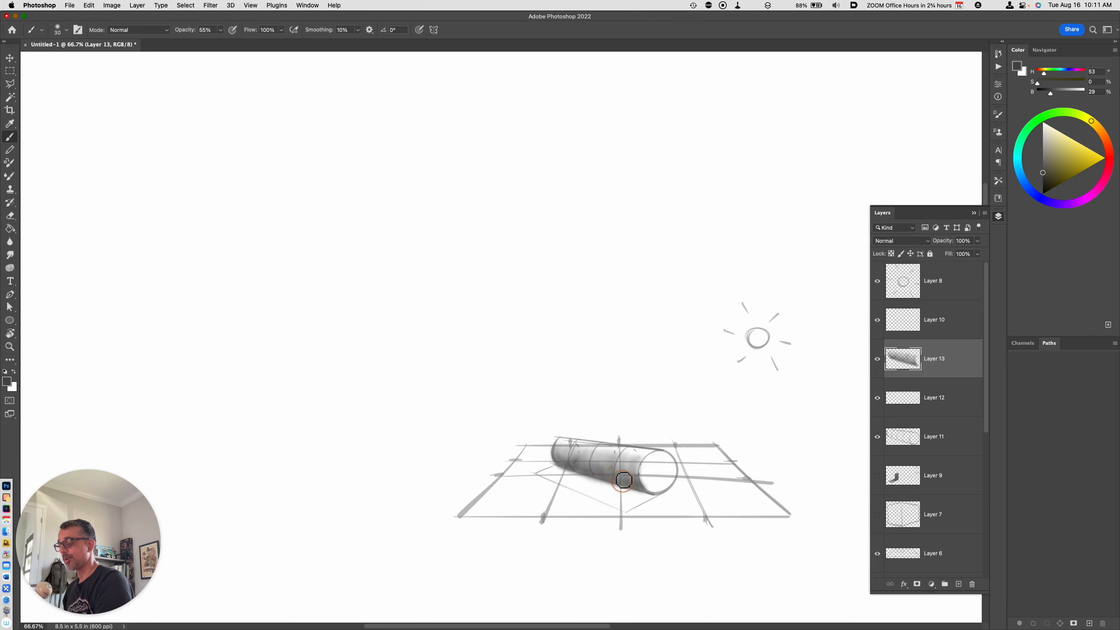
pyautogui.moveTo(633, 485); pyautogui.dragTo(642, 487)
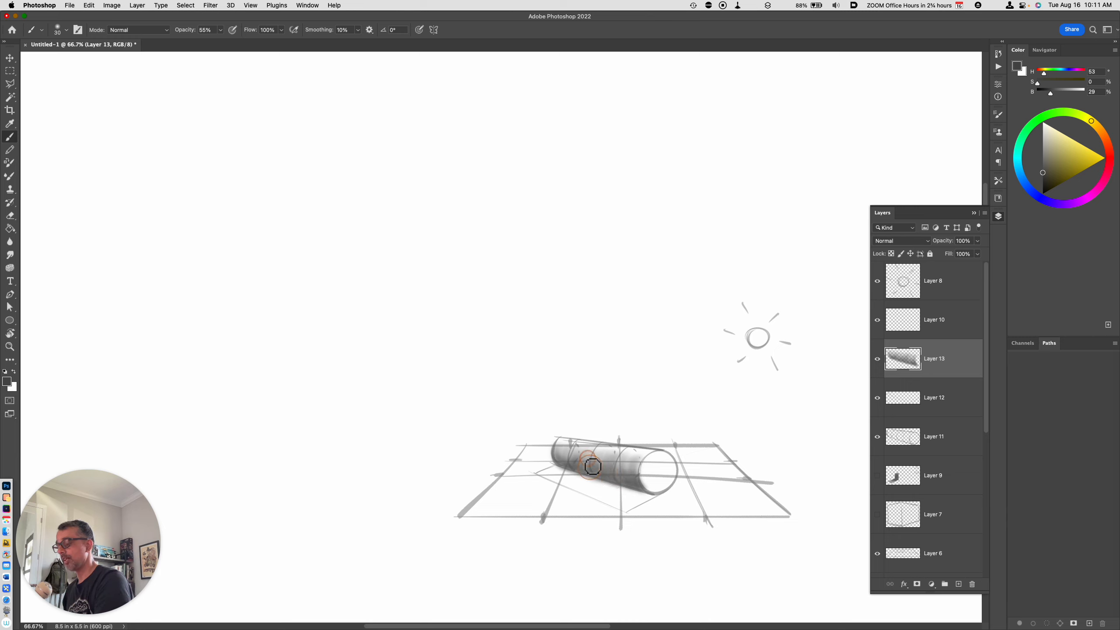
pyautogui.moveTo(569, 469)
pyautogui.mouseDown()
pyautogui.moveTo(560, 455)
pyautogui.moveTo(572, 472)
pyautogui.moveTo(588, 456)
pyautogui.moveTo(632, 471)
pyautogui.moveTo(624, 475)
pyautogui.moveTo(635, 459)
pyautogui.moveTo(640, 470)
pyautogui.mouseUp()
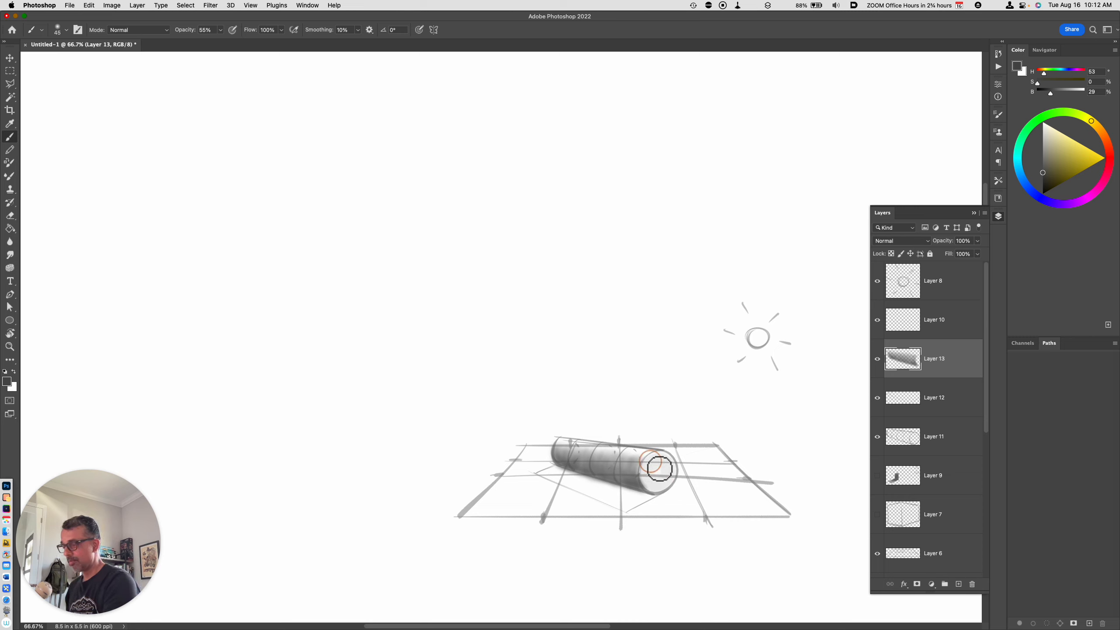
# - Fill the cylinder's round front face with a light, even gray tone using the 45 px soft brush
pyautogui.moveTo(660, 473); pyautogui.dragTo(665, 504)
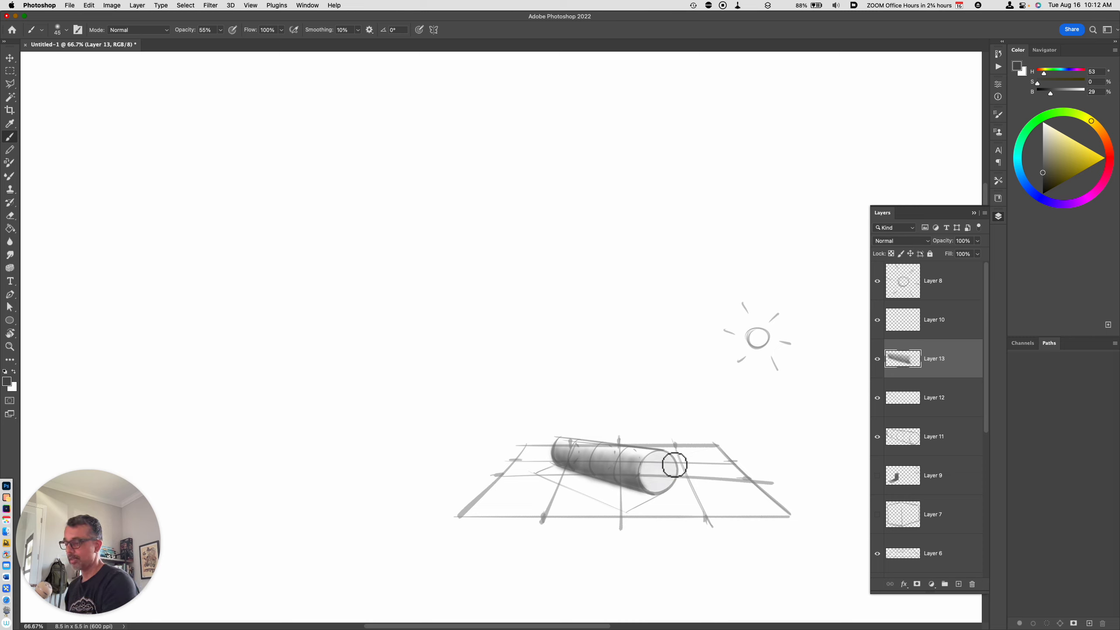
pyautogui.moveTo(660, 491)
pyautogui.mouseDown()
pyautogui.moveTo(670, 492)
pyautogui.moveTo(660, 470)
pyautogui.mouseUp()
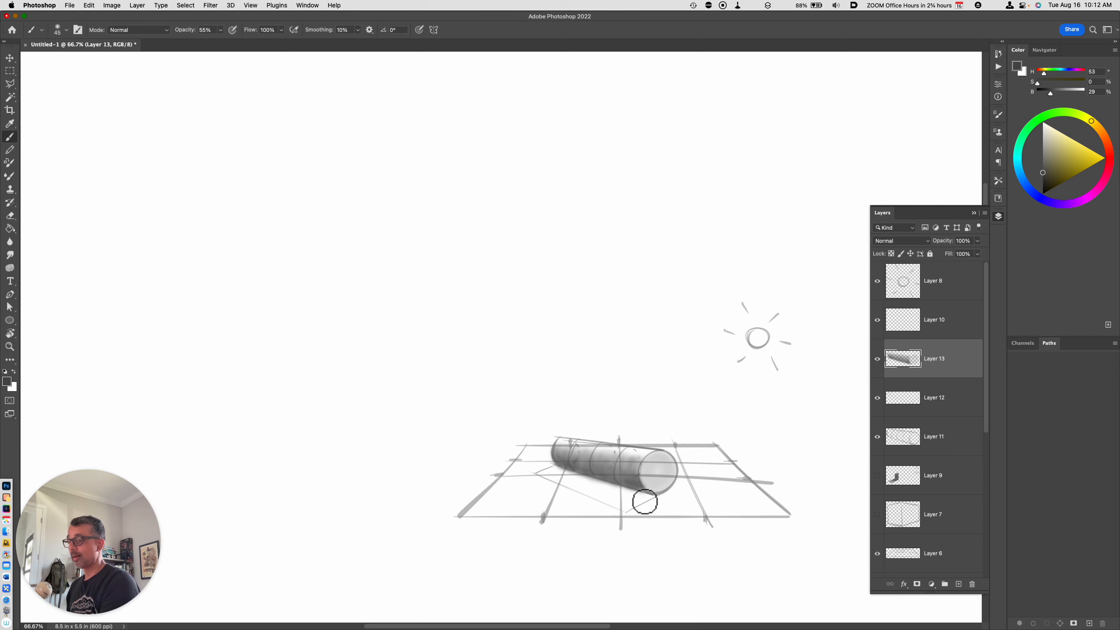
# - Set the foreground colour to a gray at 24% brightness and darken the cylinder's contact edge with the ground using a 25 px brush
pyautogui.click(1042, 177)
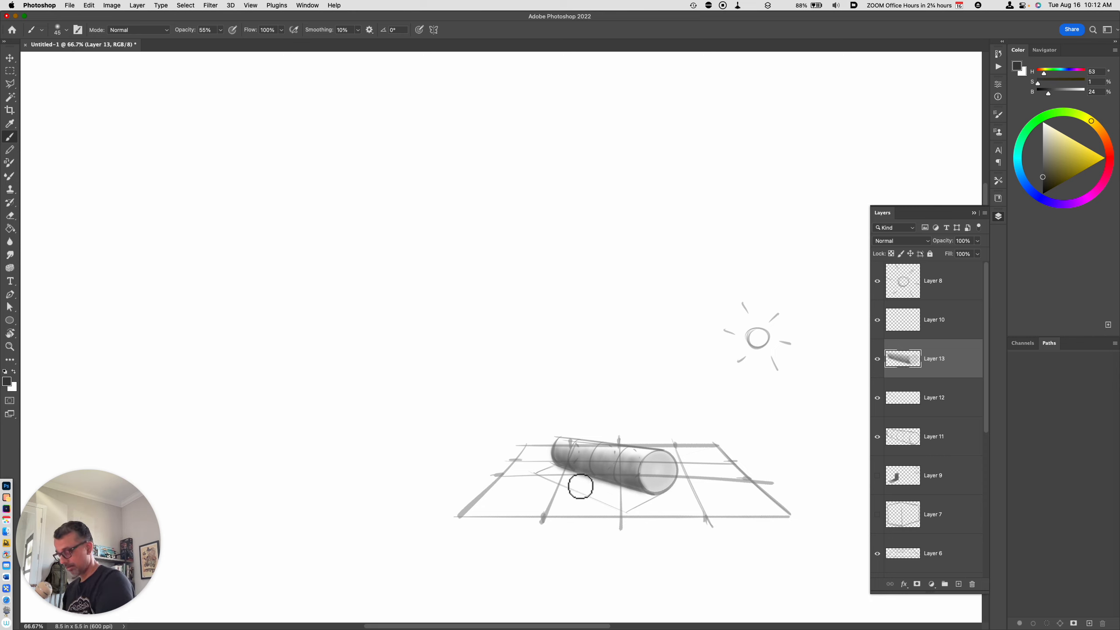
pyautogui.press('[')
pyautogui.press('[')
pyautogui.moveTo(593, 481)
pyautogui.mouseDown()
pyautogui.moveTo(563, 472)
pyautogui.moveTo(657, 500)
pyautogui.moveTo(565, 473)
pyautogui.mouseUp()
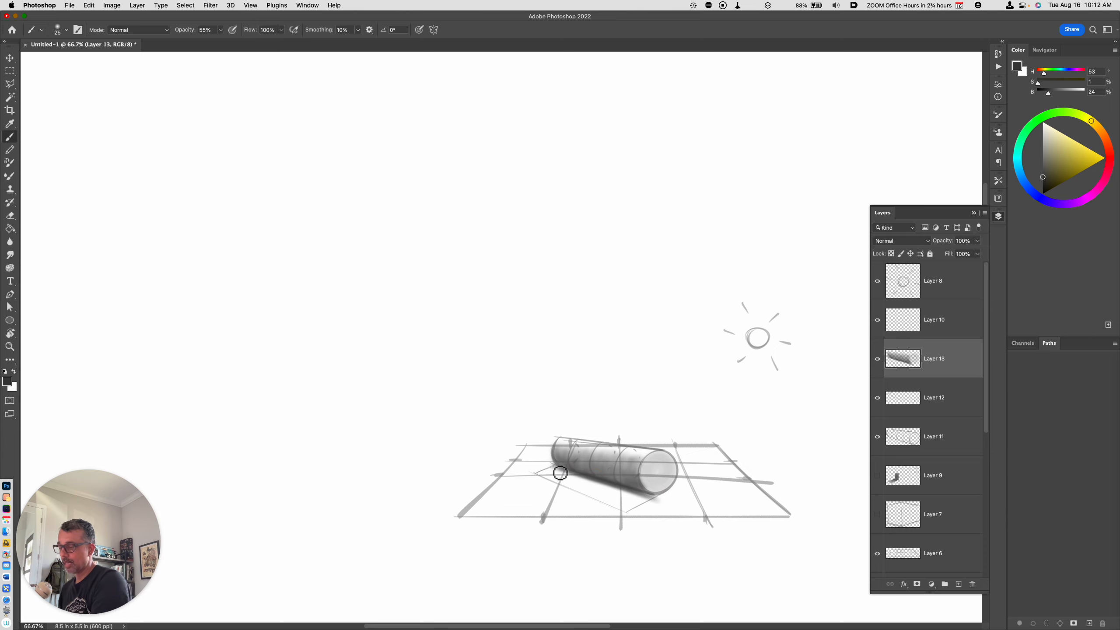
# - Rotate the canvas view to -51° so the shadow edge suits the stroke direction, and return to the Brush tool
pyautogui.press('r')
pyautogui.moveTo(666, 529); pyautogui.dragTo(574, 460)
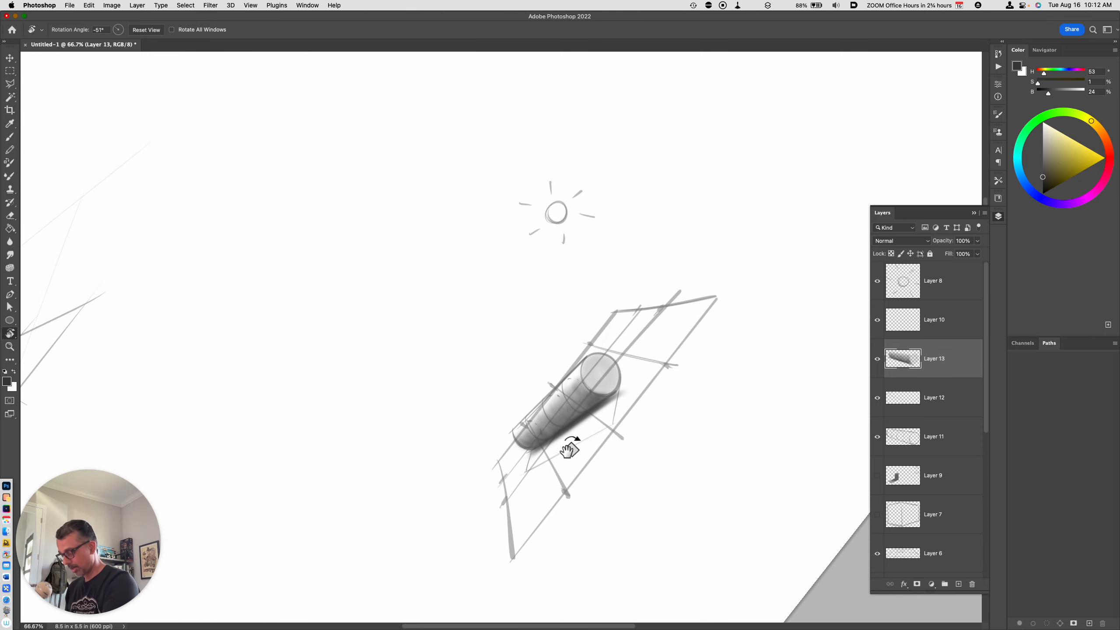
pyautogui.press('b')
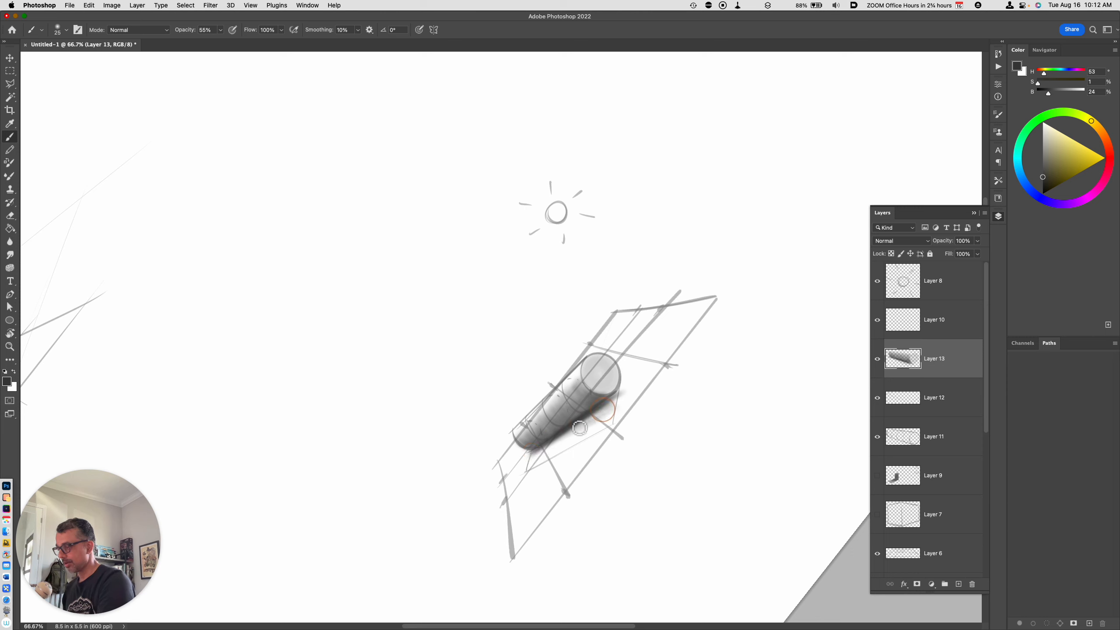
pyautogui.moveTo(560, 443)
pyautogui.mouseDown()
pyautogui.moveTo(610, 420)
pyautogui.moveTo(534, 466)
pyautogui.moveTo(617, 426)
pyautogui.mouseUp()
pyautogui.press('super+z')
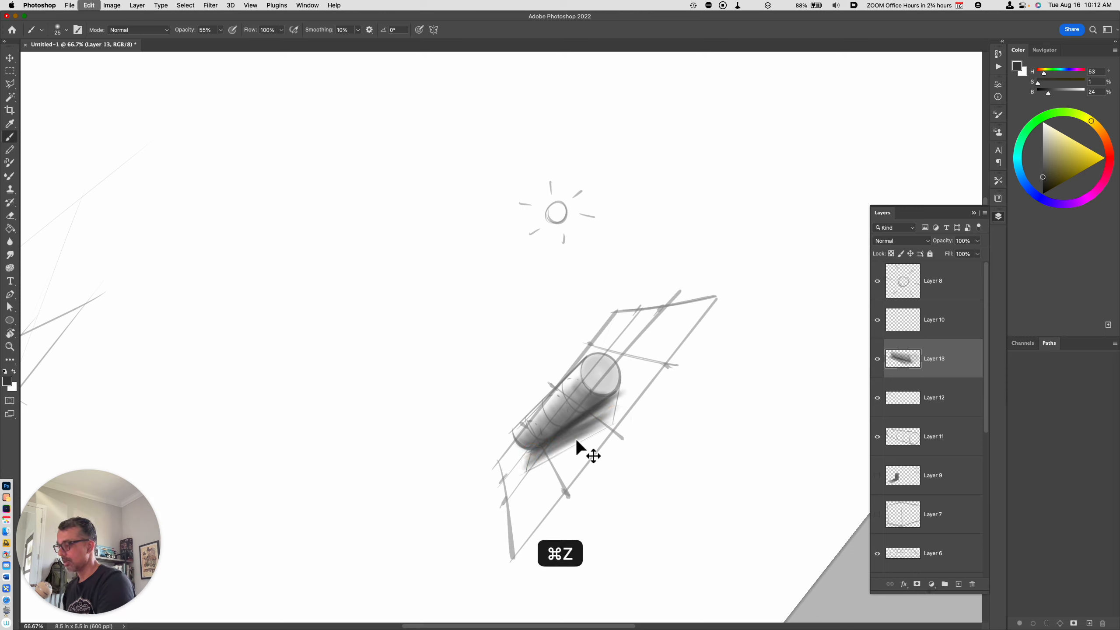
pyautogui.press('super+z')
# - Fill the cast shadow area beside the cylinder with dark gray strokes, keeping within the shadow guide lines
pyautogui.moveTo(527, 464); pyautogui.dragTo(611, 425)
pyautogui.moveTo(531, 462); pyautogui.dragTo(569, 453)
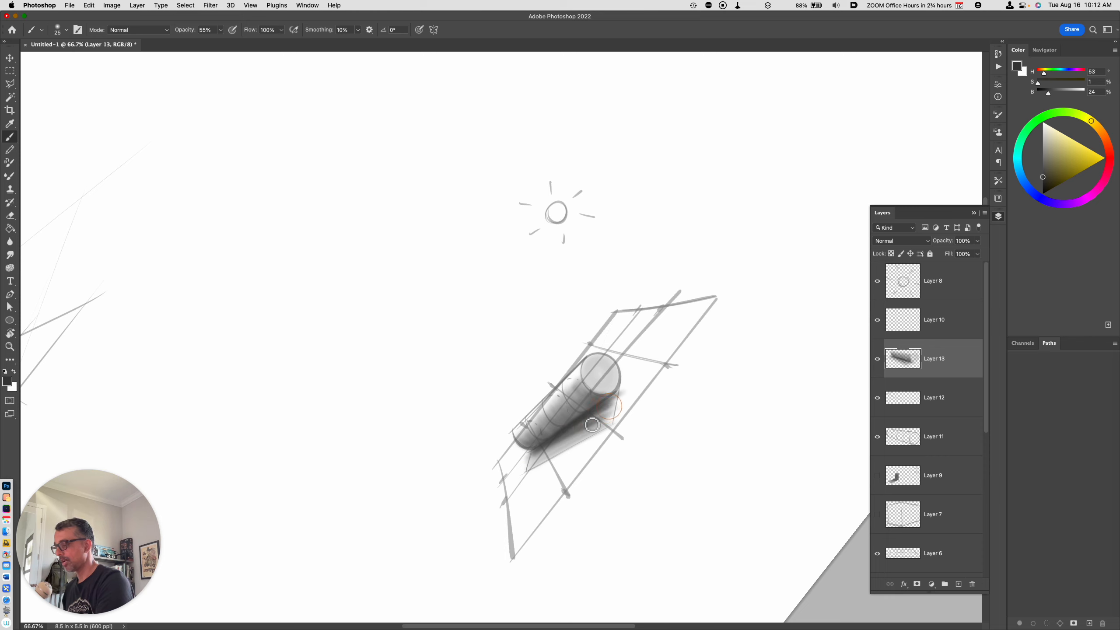
pyautogui.click(616, 407)
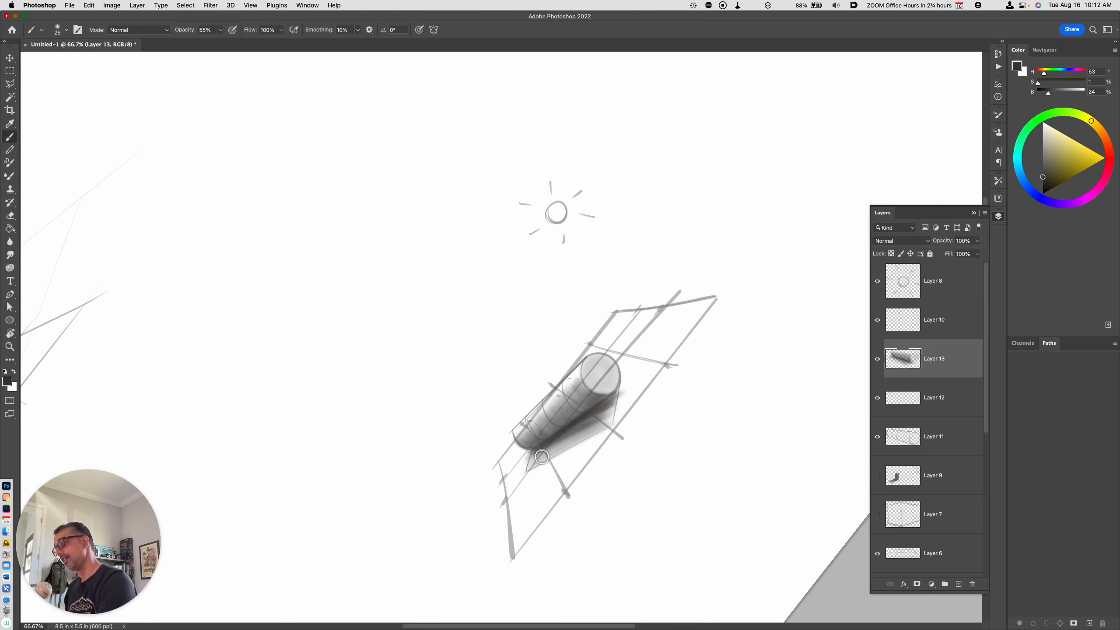
pyautogui.moveTo(618, 408)
pyautogui.mouseDown()
pyautogui.moveTo(616, 397)
pyautogui.moveTo(554, 448)
pyautogui.mouseUp()
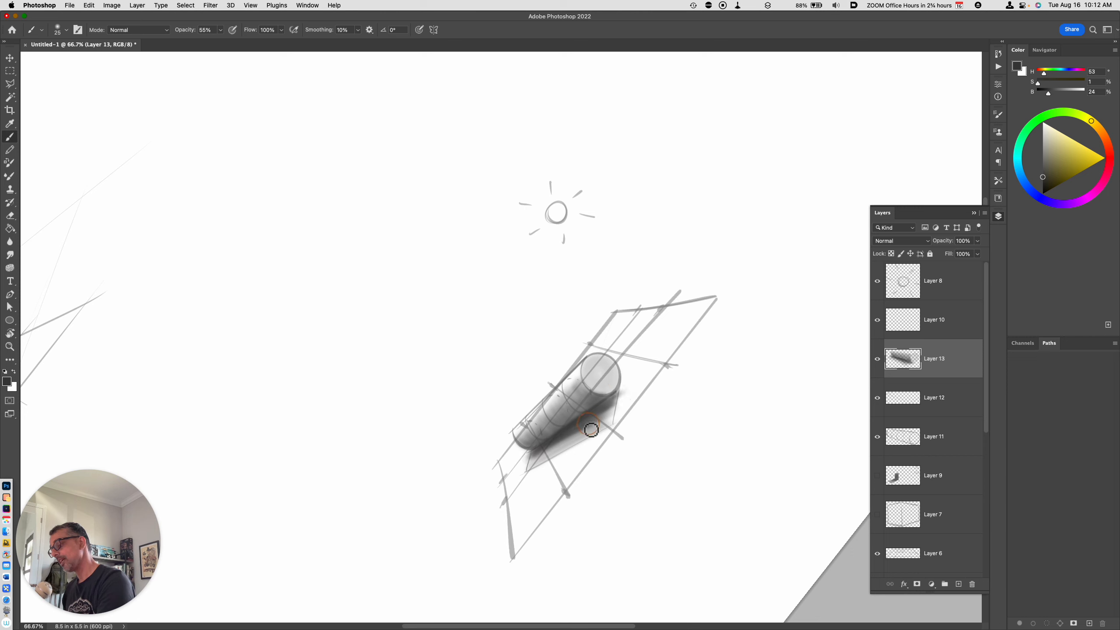
# - Set the foreground colour to a gray at 44% brightness, fill out the cast shadow toward its outer edge, and reset the canvas rotation
pyautogui.click(1042, 162)
pyautogui.moveTo(609, 417)
pyautogui.mouseDown()
pyautogui.moveTo(550, 459)
pyautogui.moveTo(610, 429)
pyautogui.moveTo(538, 464)
pyautogui.mouseUp()
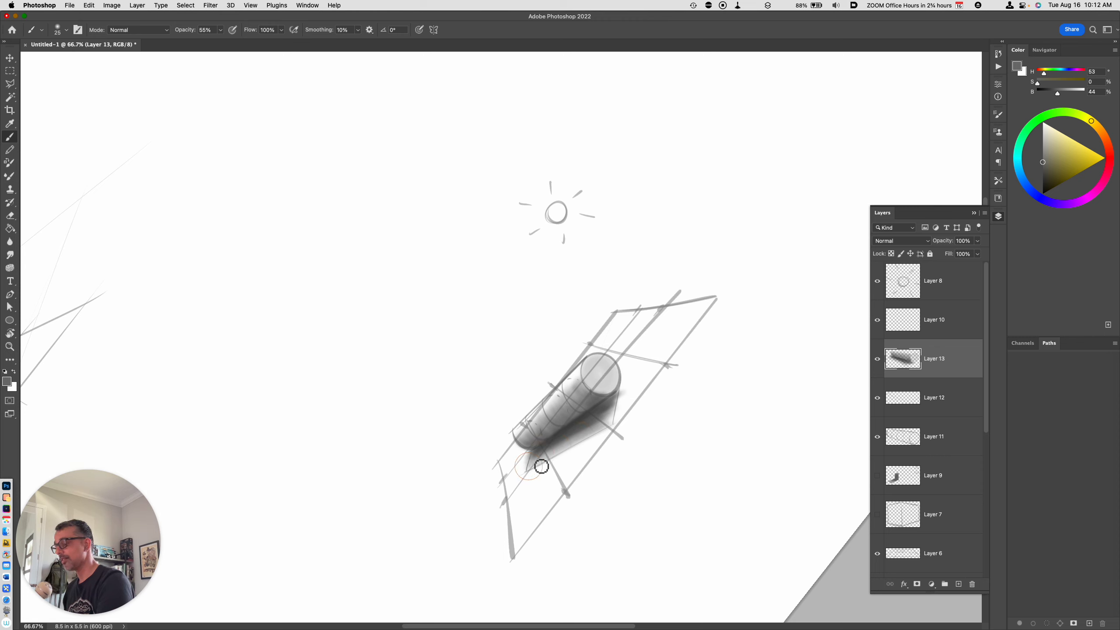
pyautogui.moveTo(605, 419)
pyautogui.mouseDown()
pyautogui.moveTo(613, 413)
pyautogui.moveTo(595, 434)
pyautogui.moveTo(613, 418)
pyautogui.moveTo(570, 428)
pyautogui.mouseUp()
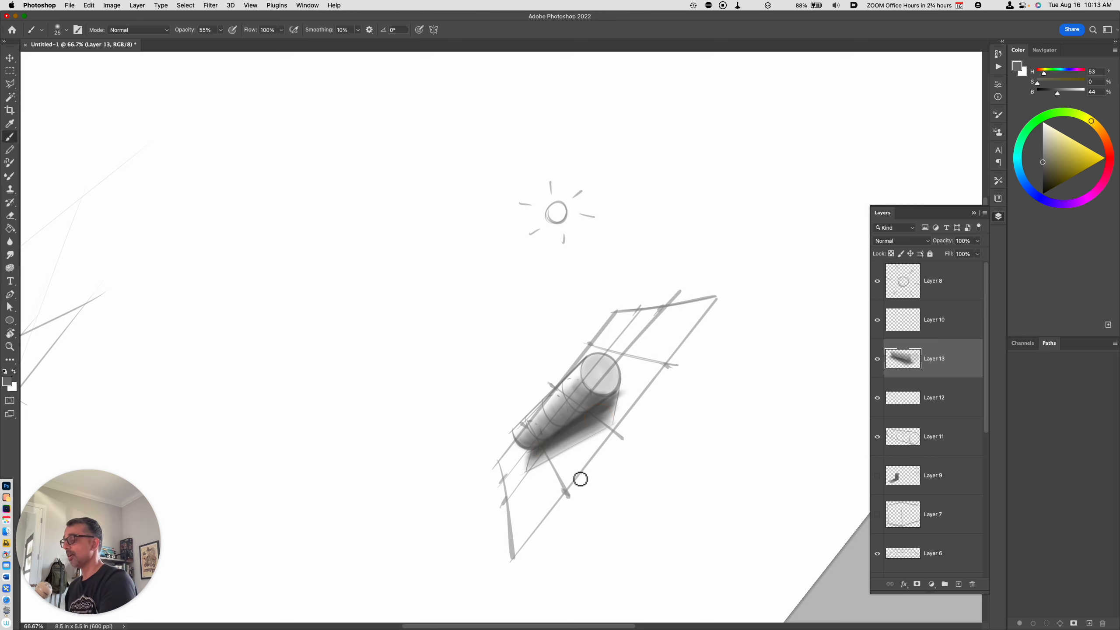
pyautogui.press('Escape')
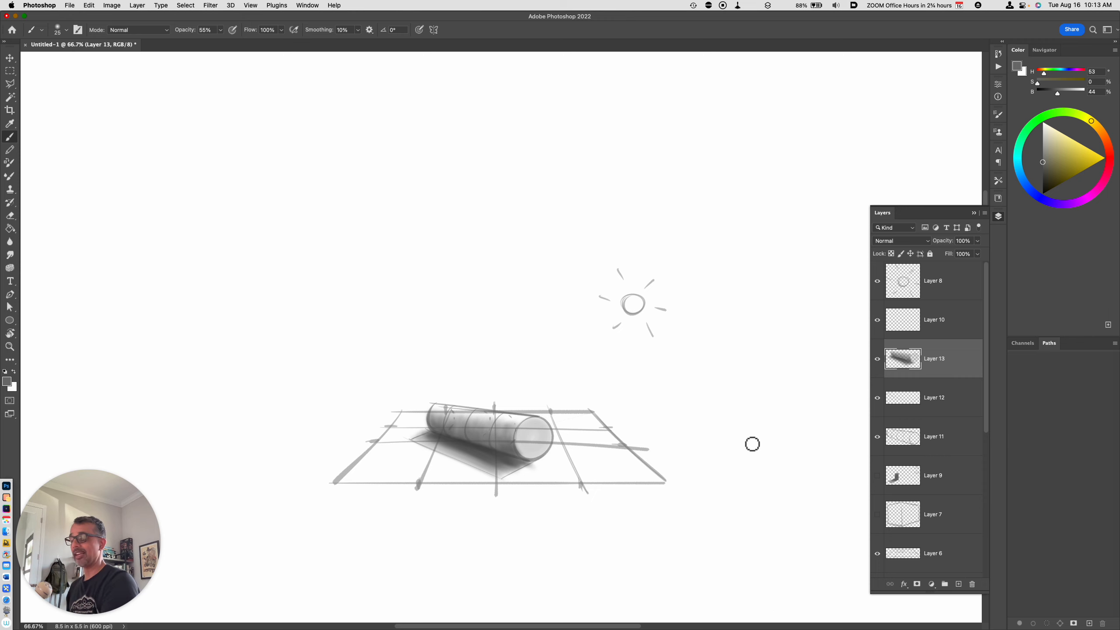
# - Toggle Layer 12 to compare the shadow with and without its guide lines, leaving the layer hidden
pyautogui.click(877, 399)
pyautogui.click(877, 399)
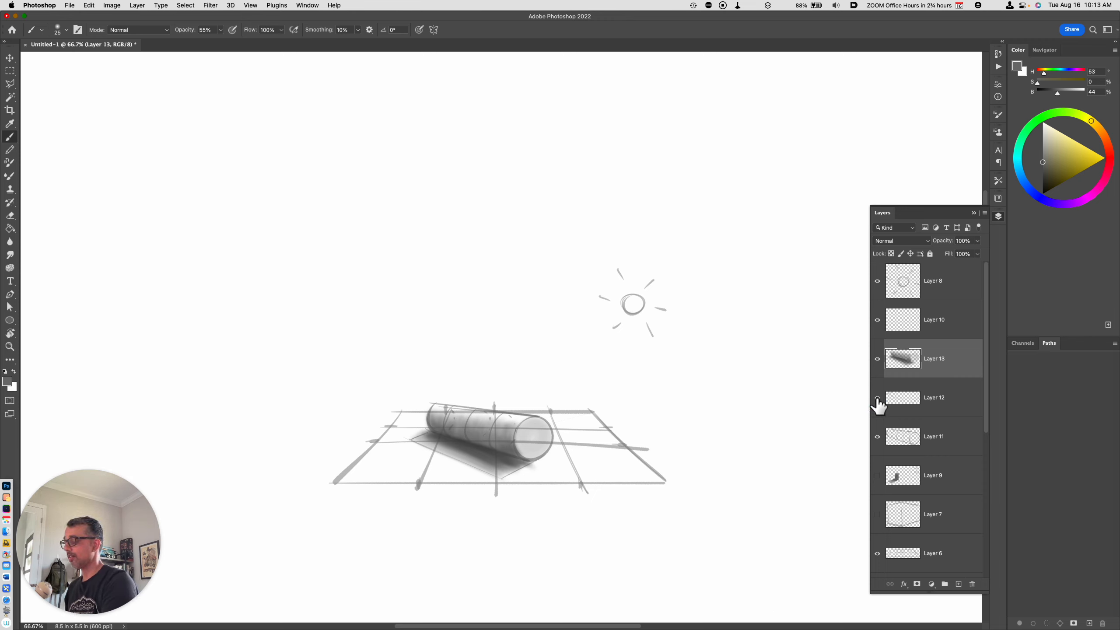
pyautogui.click(878, 398)
pyautogui.click(877, 399)
pyautogui.click(877, 398)
pyautogui.click(877, 398)
pyautogui.click(877, 399)
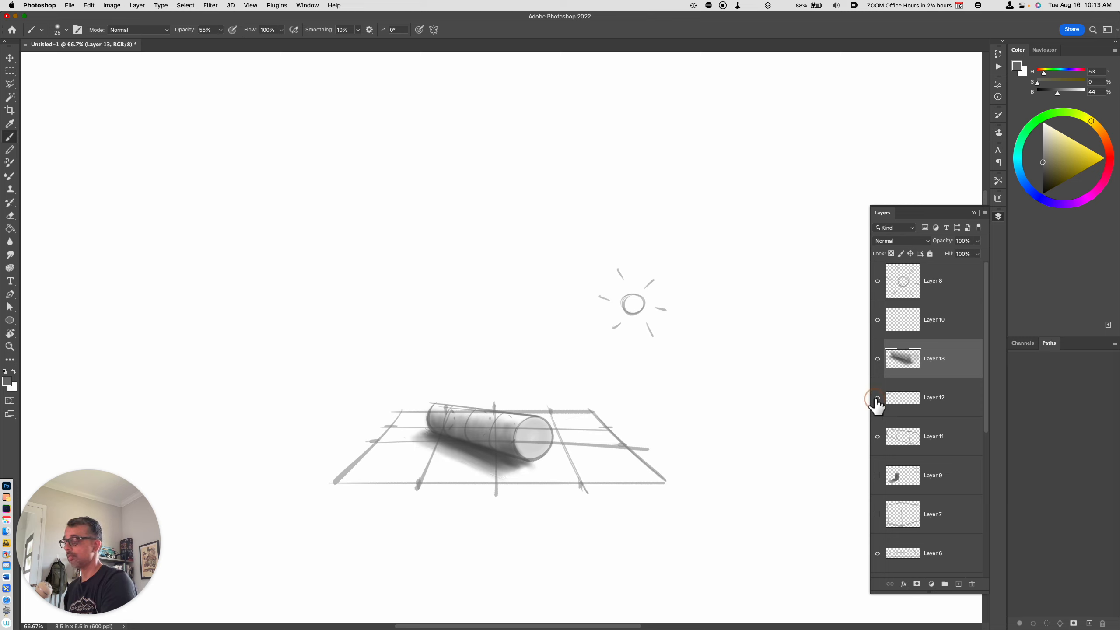
pyautogui.click(877, 399)
pyautogui.click(877, 399)
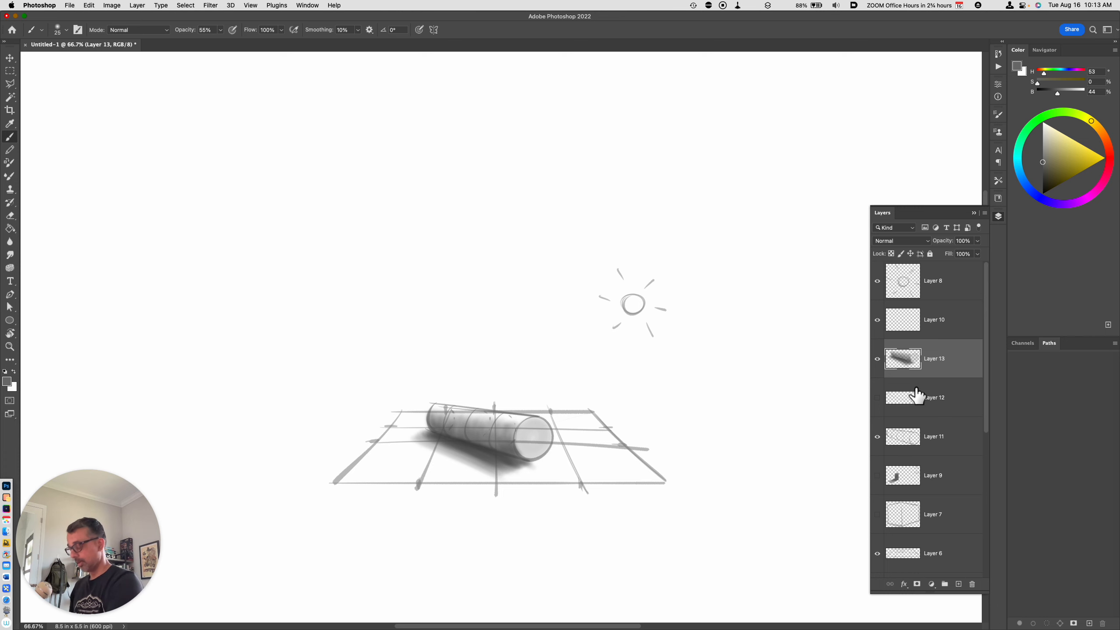
# - Select the shading that spills past the shadow's edge below the cylinder's front face with the Polygonal Lasso and cut it
pyautogui.press('l')
pyautogui.click(535, 461)
pyautogui.click(493, 478)
pyautogui.click(523, 477)
pyautogui.click(535, 461)
pyautogui.press('super+x')
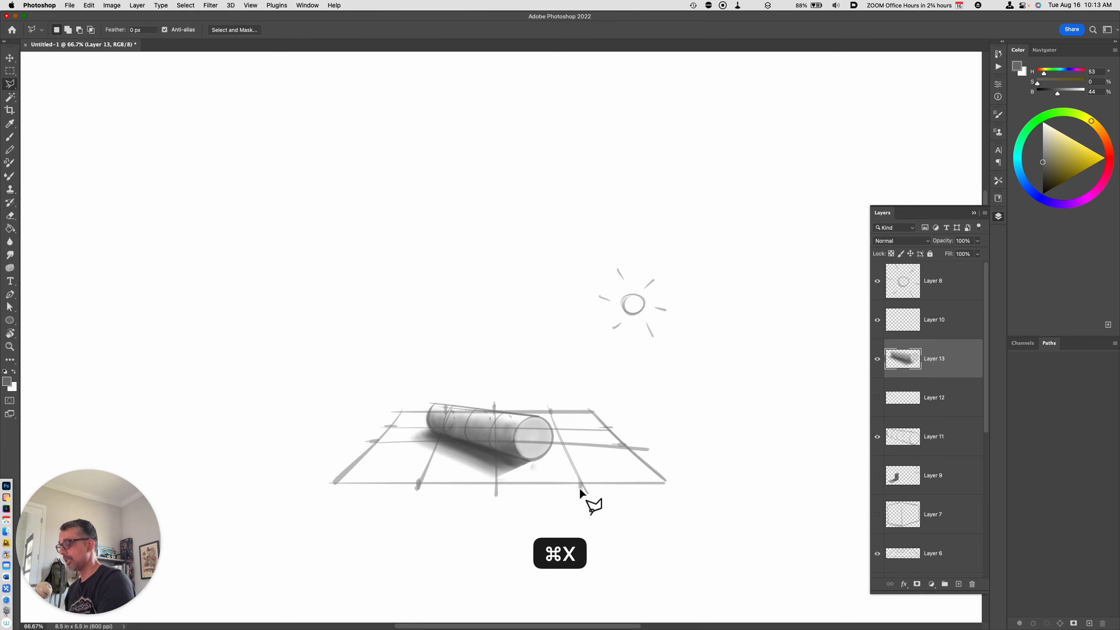
# - Select the leftover smudge just outside the shadow's front corner and cut it from the shading layer
pyautogui.click(523, 468)
pyautogui.click(539, 461)
pyautogui.click(541, 471)
pyautogui.click(533, 472)
pyautogui.click(523, 469)
pyautogui.press('super+x')
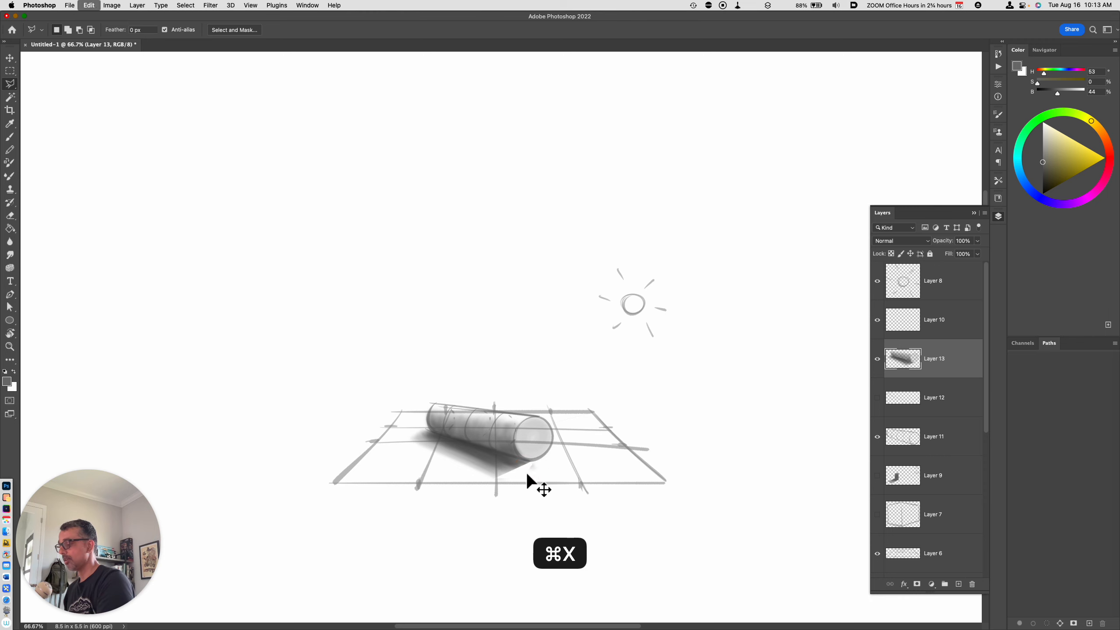
# - Select the shading that spills past the shadow at the cylinder's far end and cut it to sharpen that edge
pyautogui.click(428, 430)
pyautogui.click(402, 442)
pyautogui.click(402, 432)
pyautogui.click(417, 428)
pyautogui.click(428, 429)
pyautogui.press('super+x')
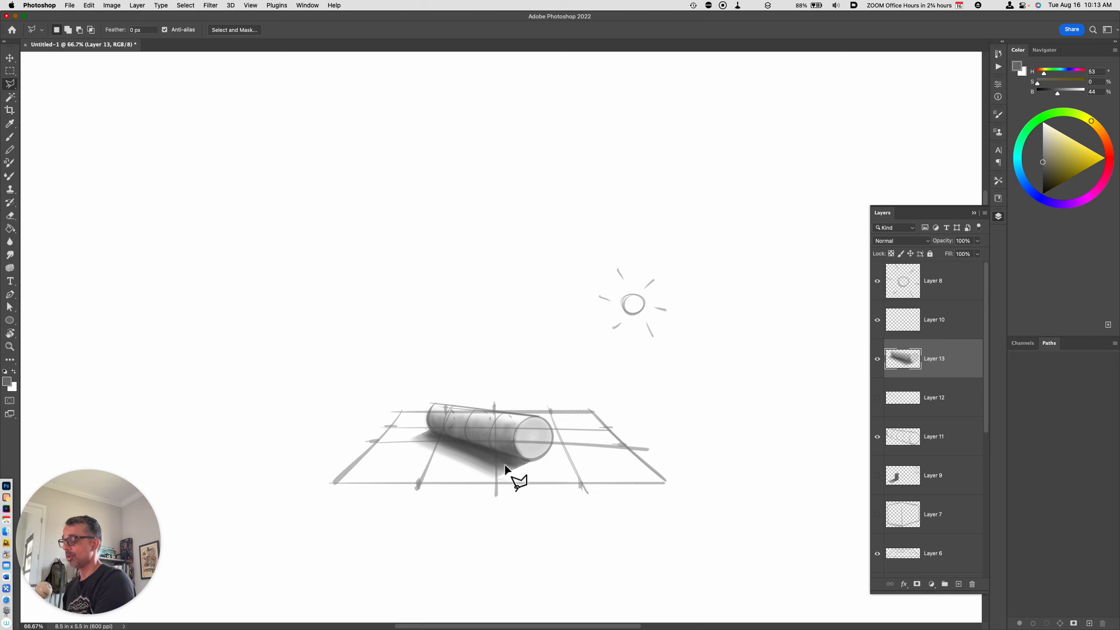
# - Even out the cast shadow's tone along the cylinder's length with soft gray strokes of the 25 px brush
pyautogui.press('b')
pyautogui.moveTo(511, 462)
pyautogui.mouseDown()
pyautogui.moveTo(434, 439)
pyautogui.moveTo(446, 432)
pyautogui.moveTo(487, 453)
pyautogui.moveTo(513, 438)
pyautogui.moveTo(479, 442)
pyautogui.moveTo(511, 453)
pyautogui.moveTo(530, 480)
pyautogui.moveTo(508, 466)
pyautogui.moveTo(527, 464)
pyautogui.moveTo(513, 500)
pyautogui.moveTo(462, 450)
pyautogui.moveTo(482, 463)
pyautogui.moveTo(451, 452)
pyautogui.moveTo(513, 467)
pyautogui.moveTo(433, 441)
pyautogui.mouseUp()
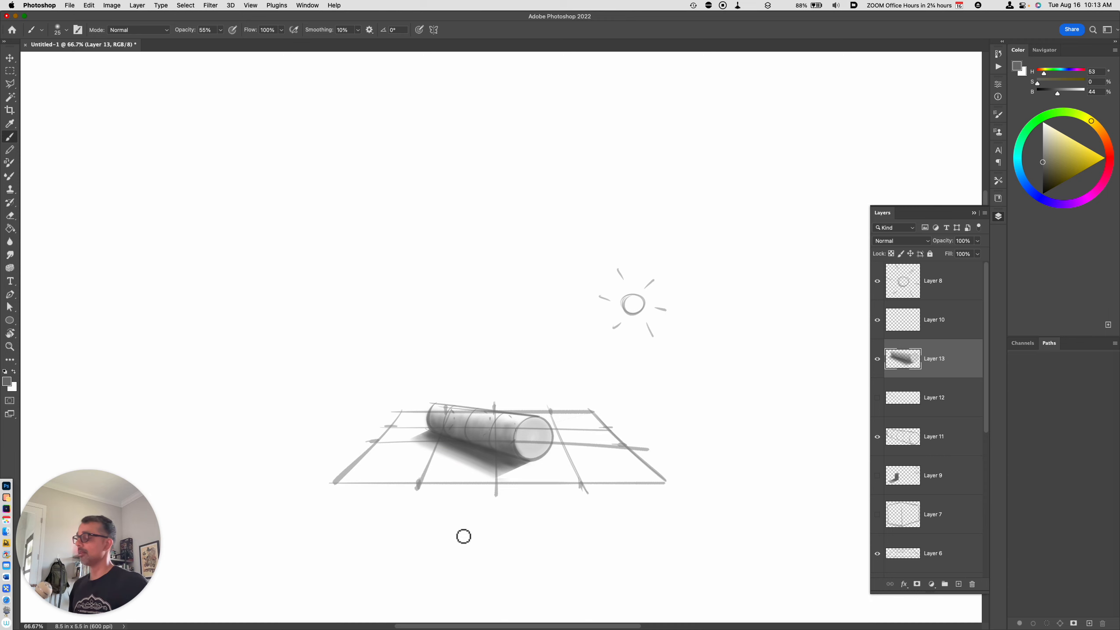